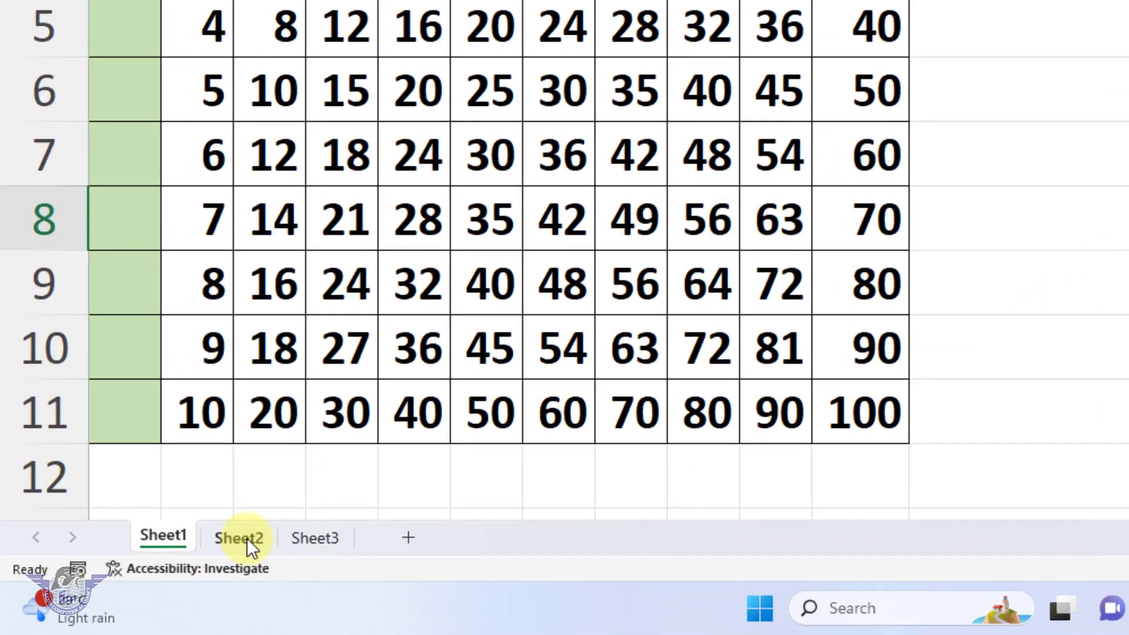
On Sheet2, enter 1 in B1 and fill the series across row 1 up to 10 in K1.
{"action": "left_click", "coordinate": [247, 538]}
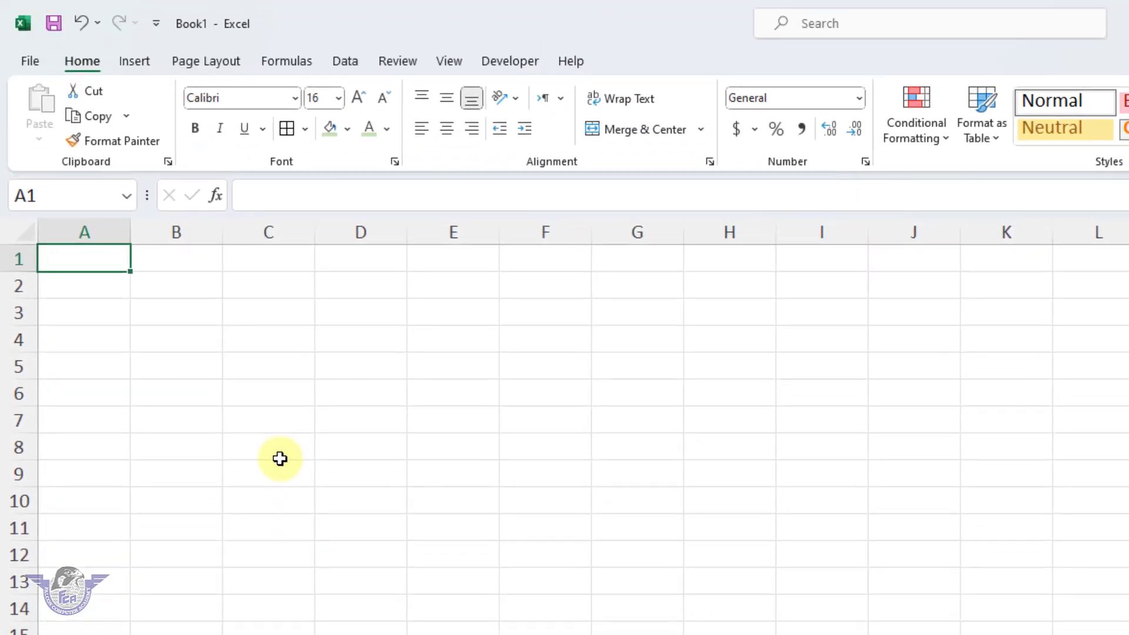
{"action": "scroll", "coordinate": [284, 418], "scroll_direction": "up", "scroll_amount": 8, "text": "ctrl"}
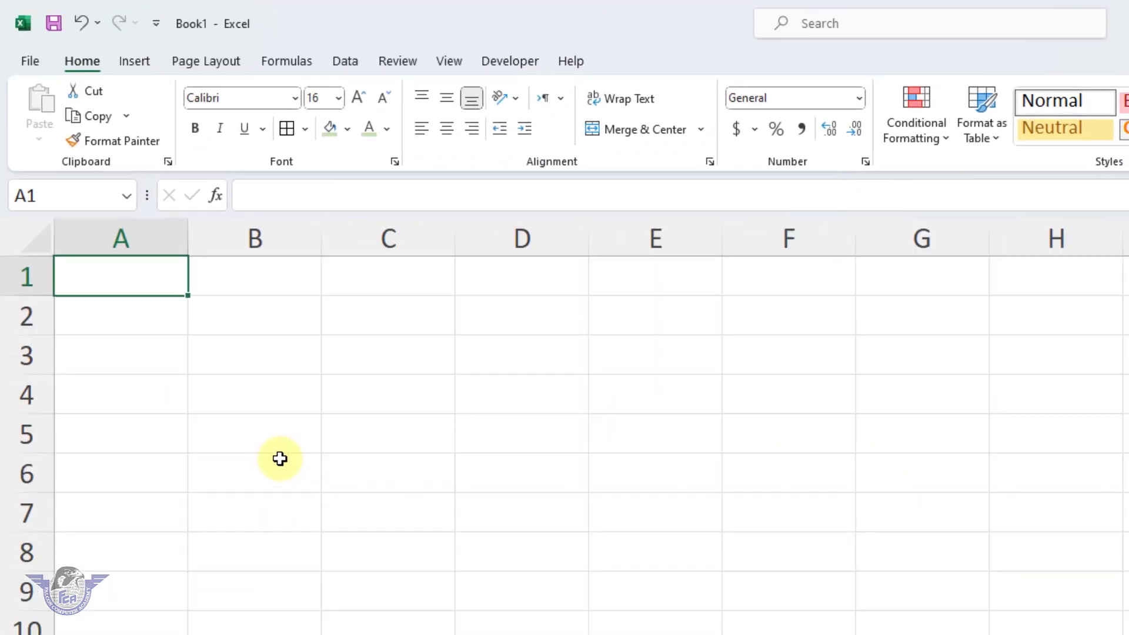
{"action": "scroll", "coordinate": [280, 459], "scroll_direction": "up", "scroll_amount": 1, "text": "ctrl"}
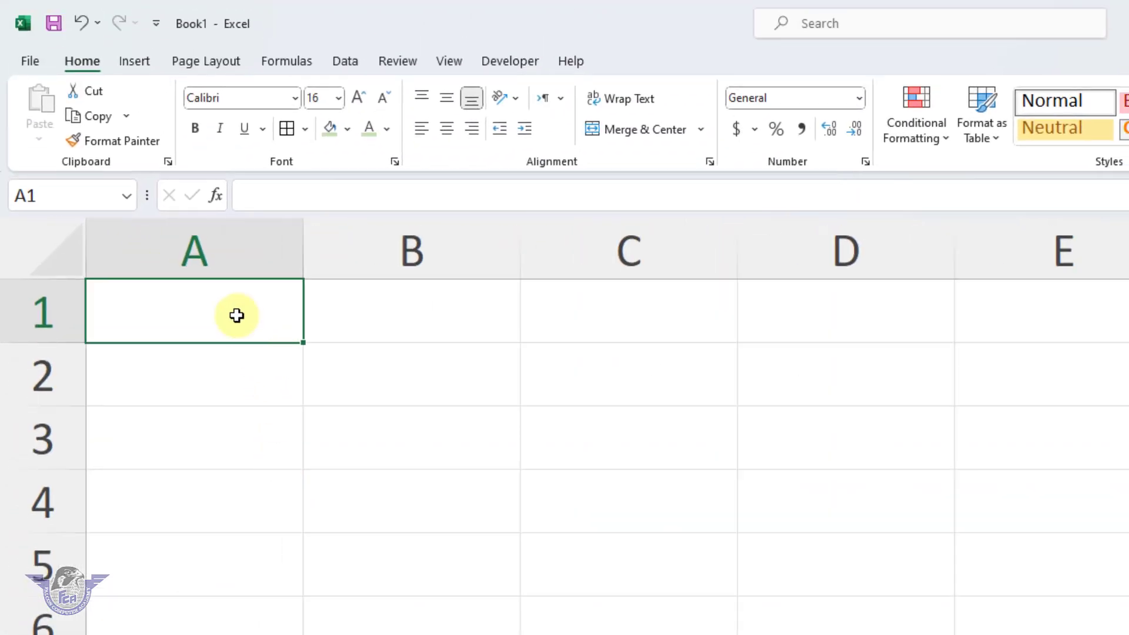
{"action": "left_click", "coordinate": [381, 316]}
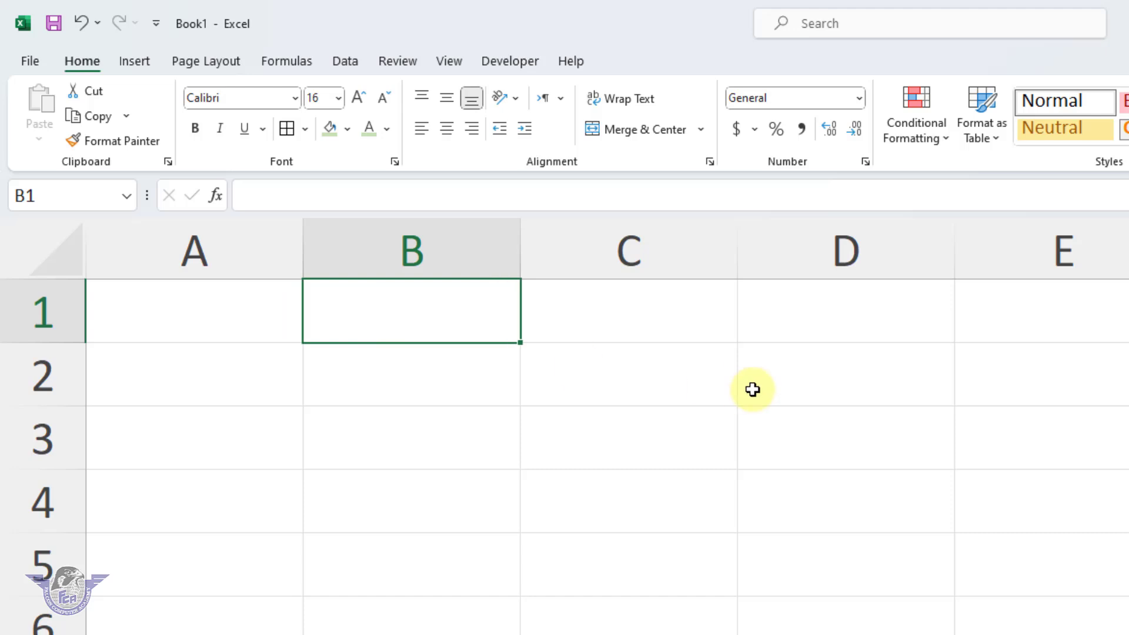
{"action": "type", "text": "1"}
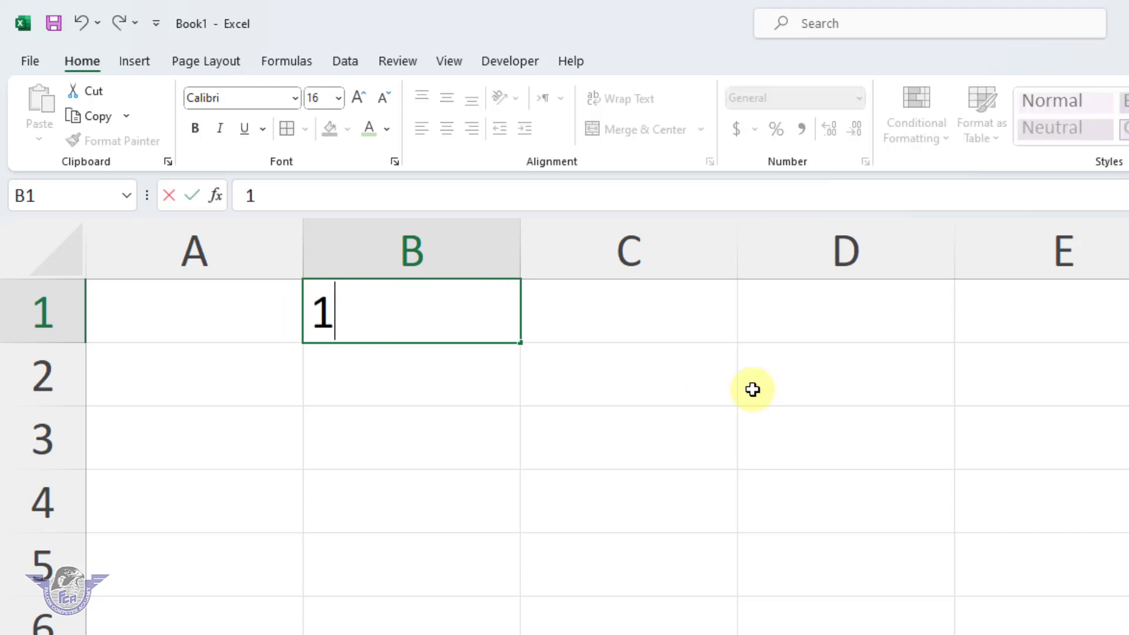
{"action": "key", "text": "Return"}
{"action": "left_click", "coordinate": [496, 308]}
{"action": "key", "text": "ctrl"}
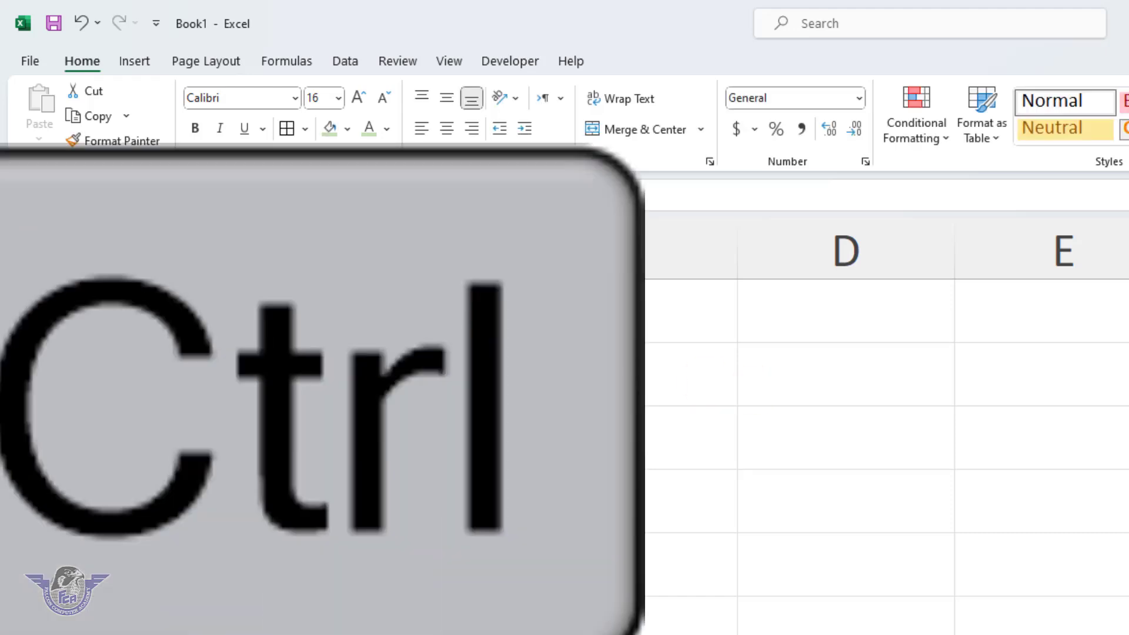
{"action": "left_click_drag", "start_coordinate": [524, 344], "coordinate": [1128, 320]}
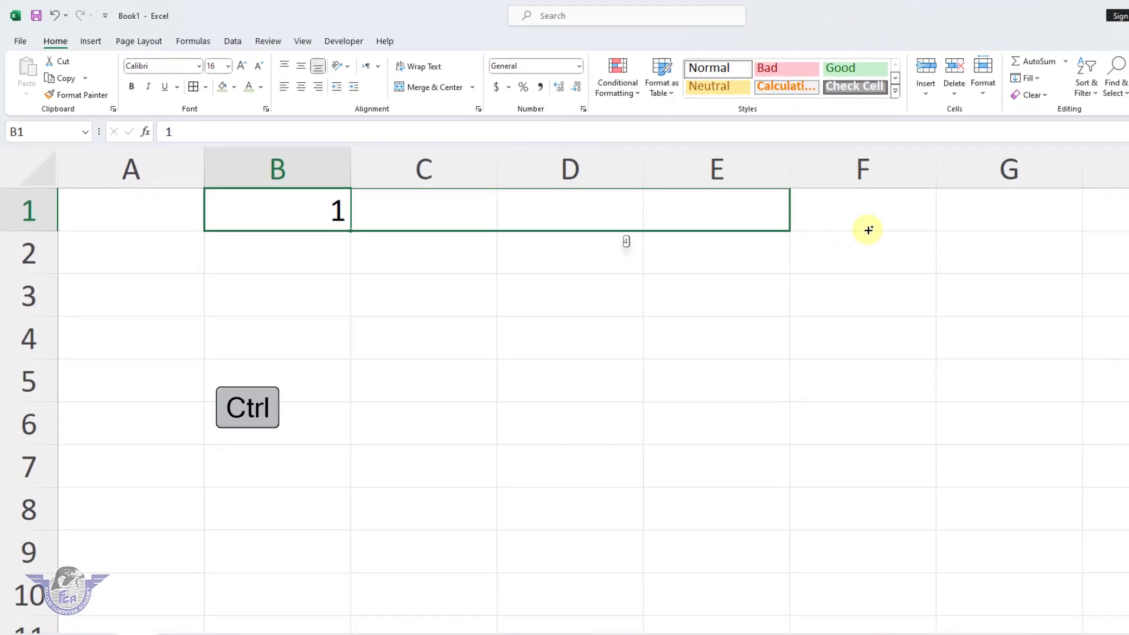
{"action": "left_click_drag", "start_coordinate": [1106, 212], "coordinate": [1033, 219]}
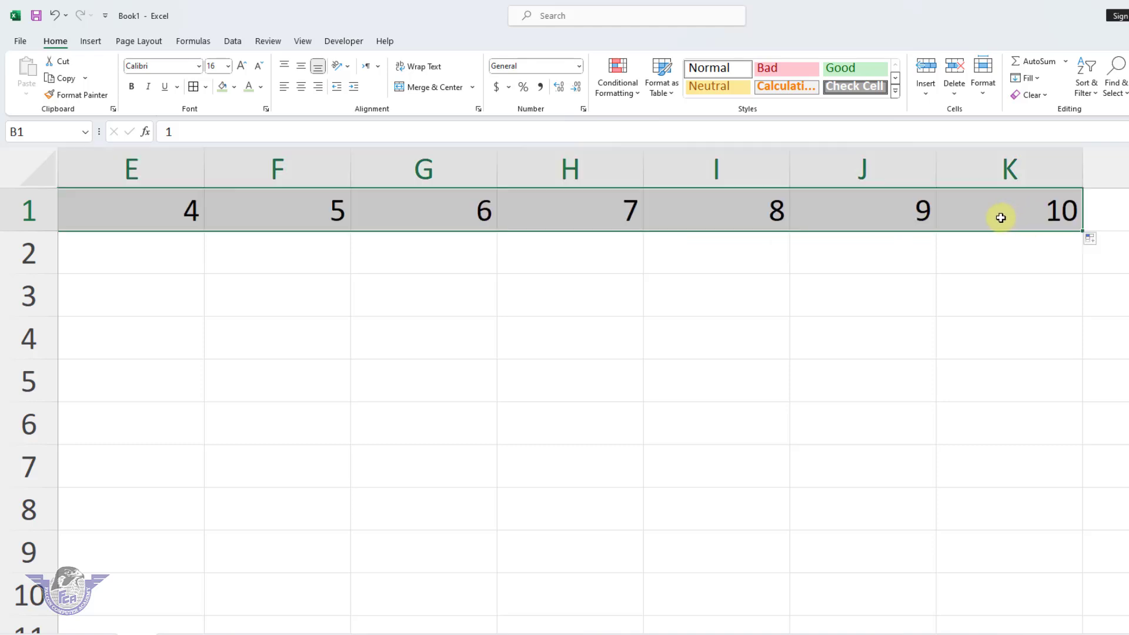
Autofit the widths of columns B through K to their contents.
{"action": "left_click_drag", "start_coordinate": [1011, 167], "coordinate": [353, 160]}
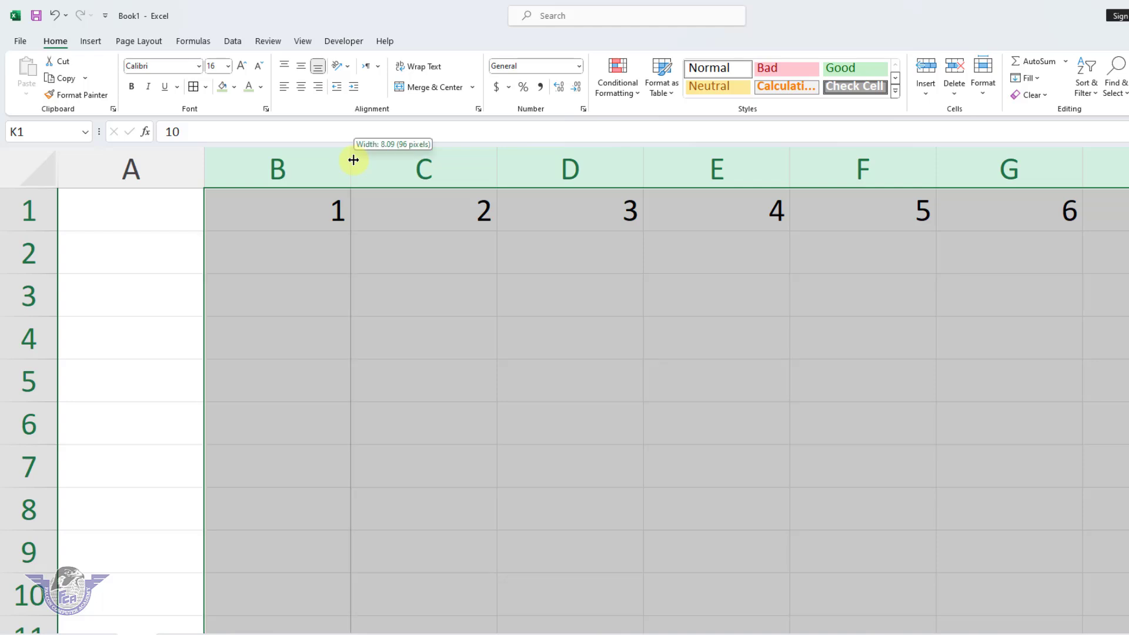
{"action": "double_click", "coordinate": [353, 160]}
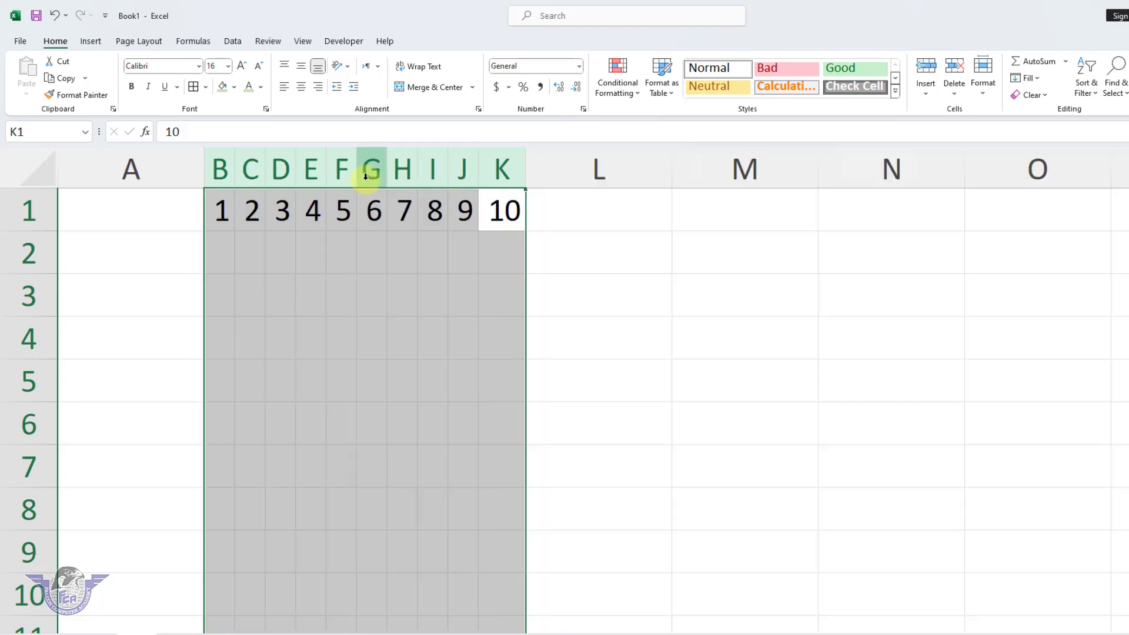
Enter 1 in A2 and fill the series down column A up to 10 in A11.
{"action": "left_click", "coordinate": [155, 258]}
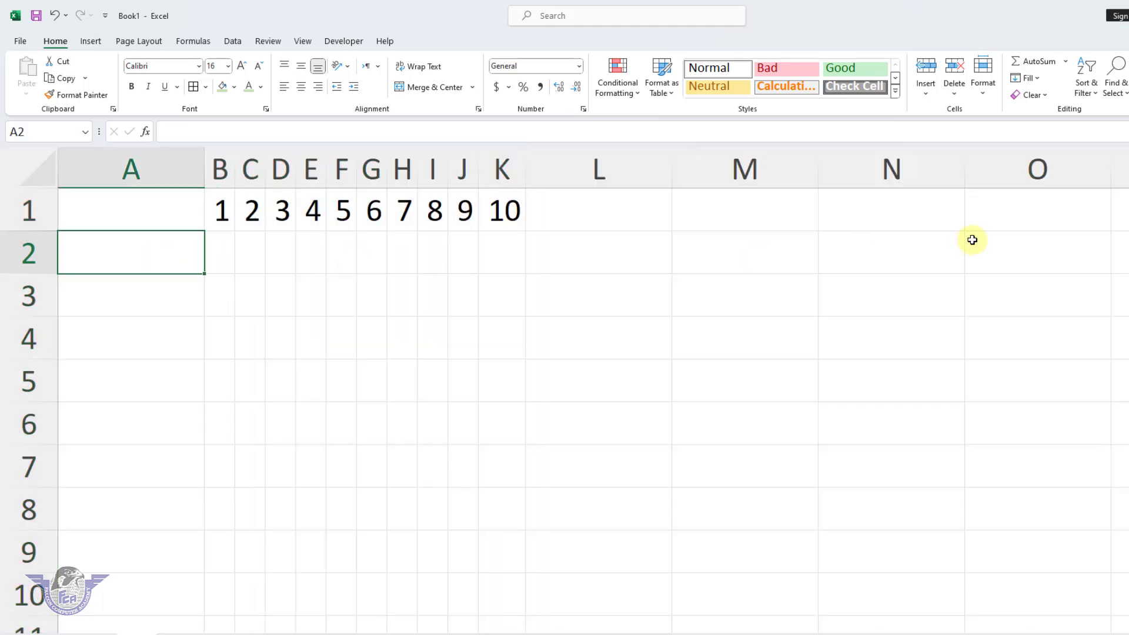
{"action": "type", "text": "1"}
{"action": "key", "text": "Return"}
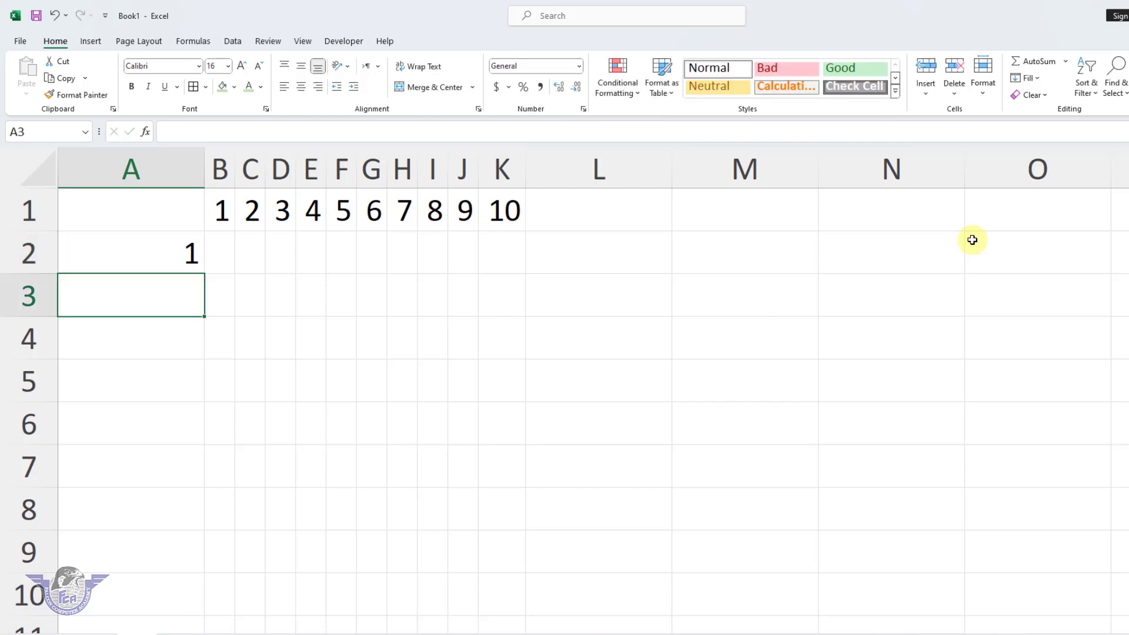
{"action": "left_click", "coordinate": [191, 253]}
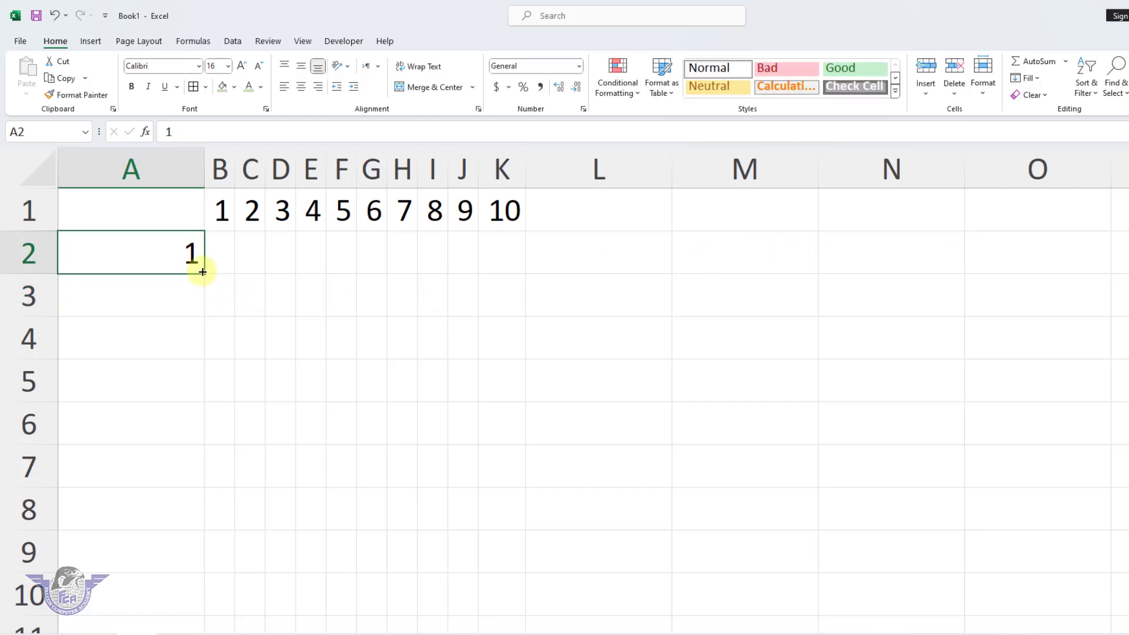
{"action": "left_click_drag", "start_coordinate": [203, 273], "coordinate": [206, 608]}
{"action": "scroll", "coordinate": [246, 586], "scroll_direction": "down", "scroll_amount": 2}
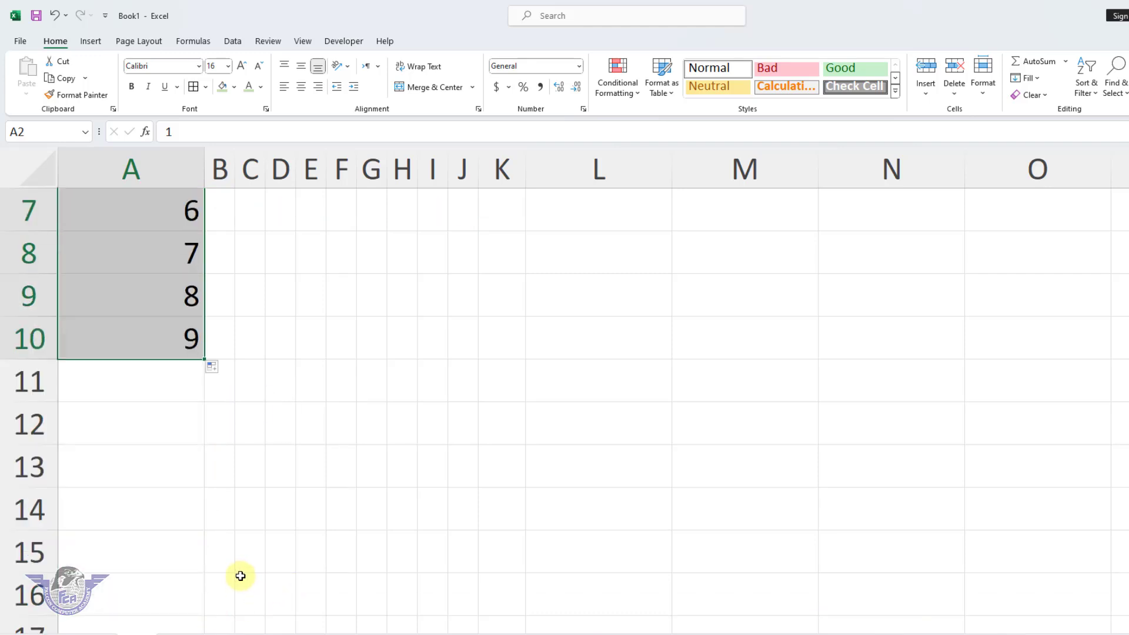
{"action": "left_click", "coordinate": [183, 344]}
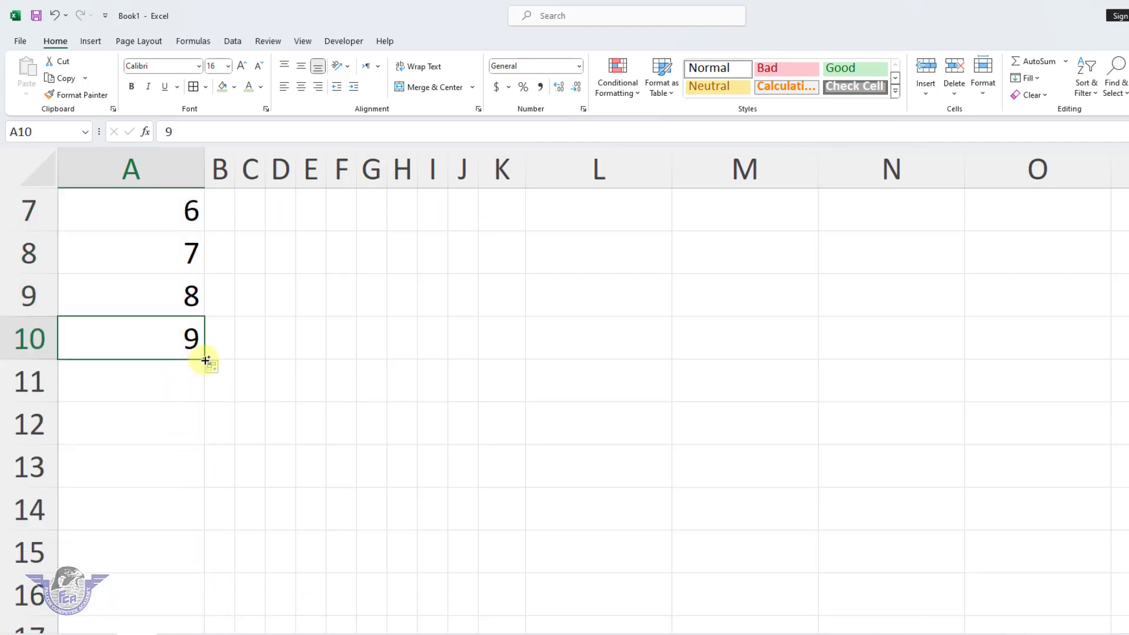
{"action": "left_click_drag", "start_coordinate": [206, 360], "coordinate": [207, 384]}
{"action": "left_click", "coordinate": [341, 381]}
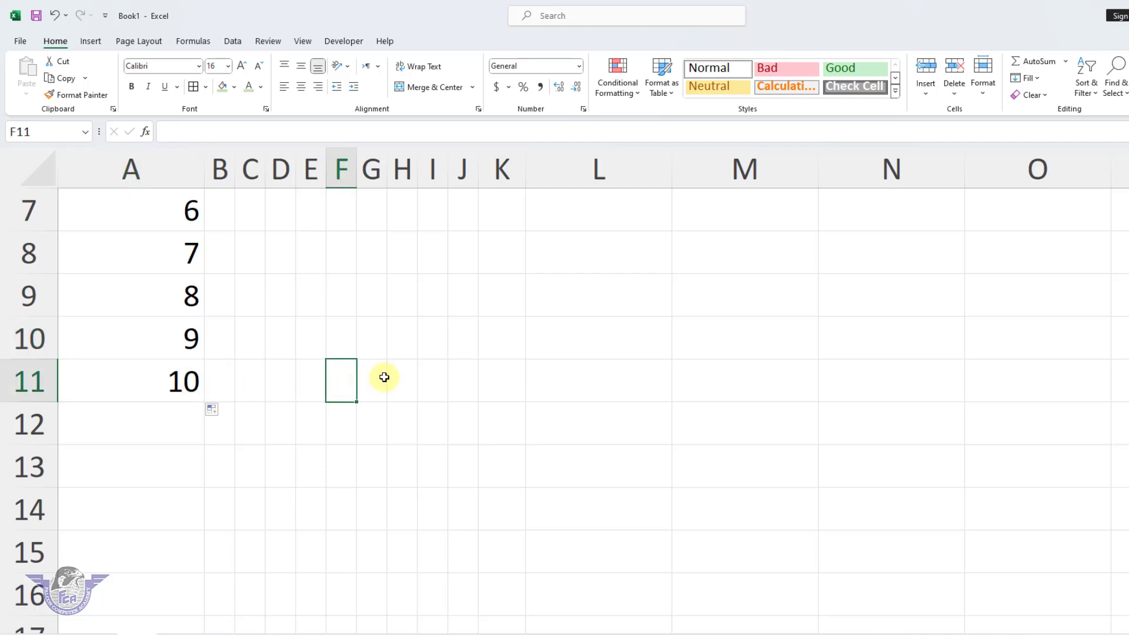
Autofit column A, and widen columns A through K to one equal width.
{"action": "scroll", "coordinate": [384, 377], "scroll_direction": "up", "scroll_amount": 2}
{"action": "double_click", "coordinate": [203, 172]}
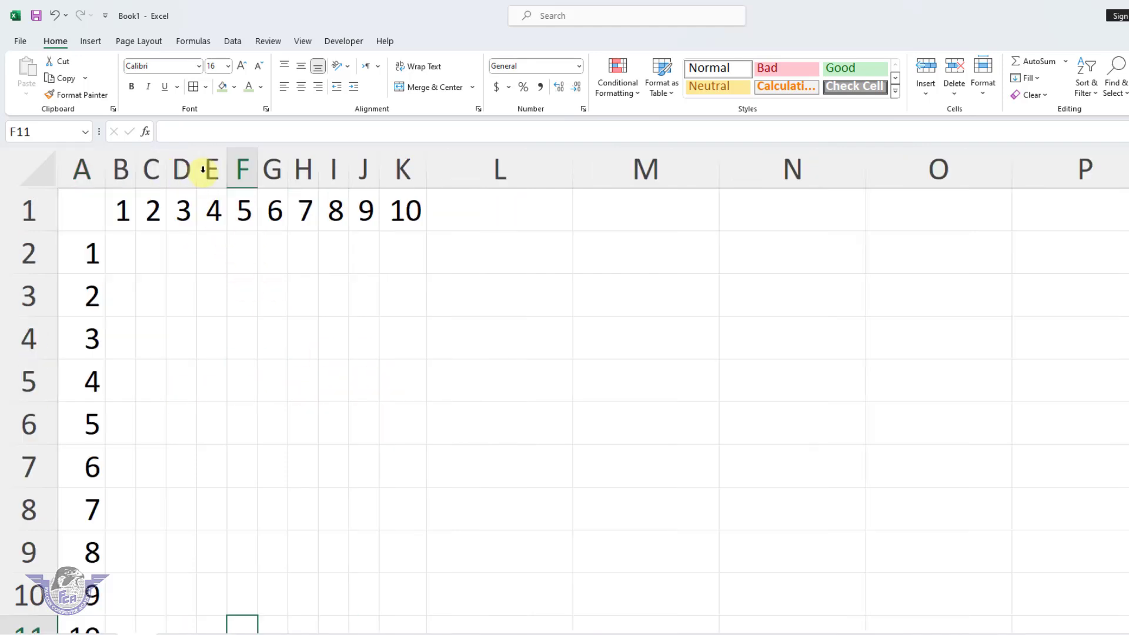
{"action": "left_click_drag", "start_coordinate": [82, 170], "coordinate": [404, 213]}
{"action": "left_click_drag", "start_coordinate": [380, 172], "coordinate": [447, 178]}
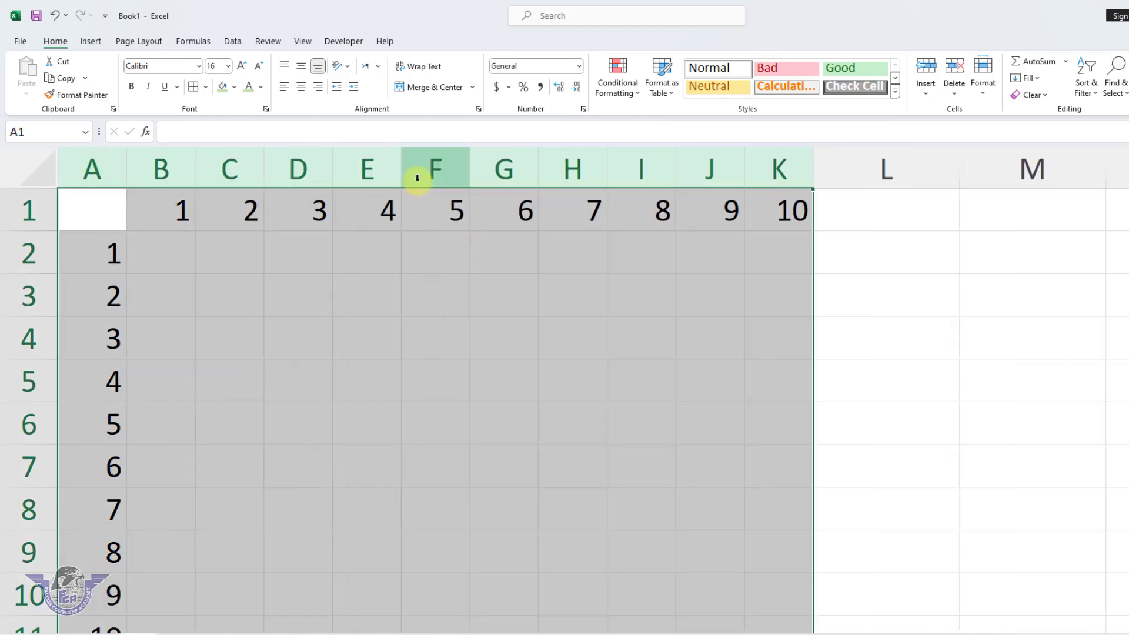
{"action": "scroll", "coordinate": [460, 380], "scroll_direction": "down", "scroll_amount": 1}
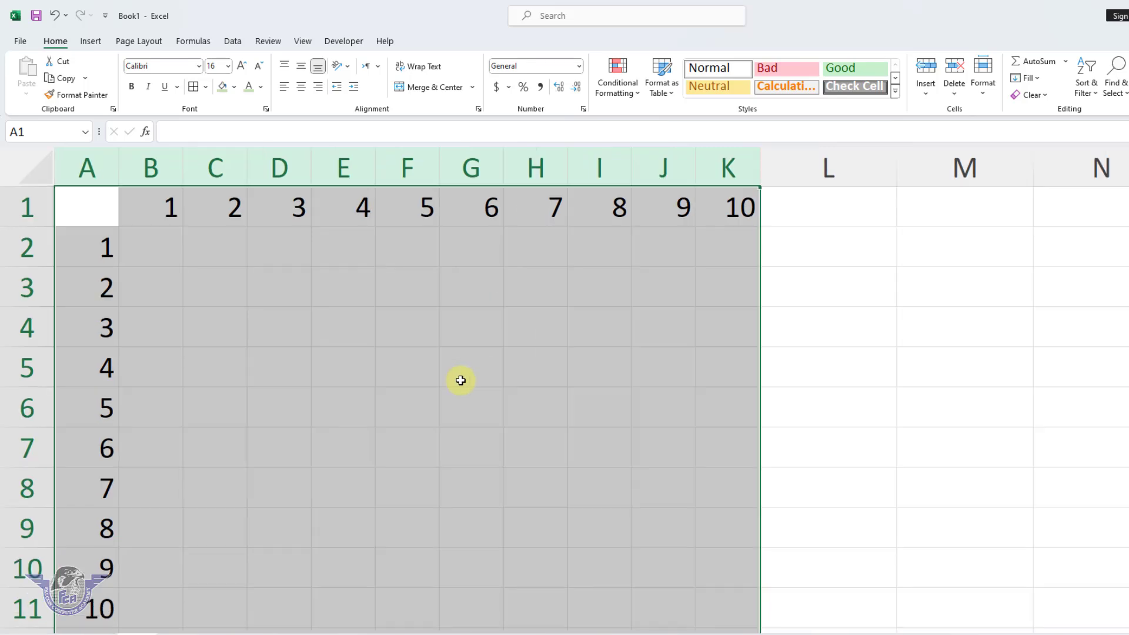
{"action": "left_click", "coordinate": [212, 556]}
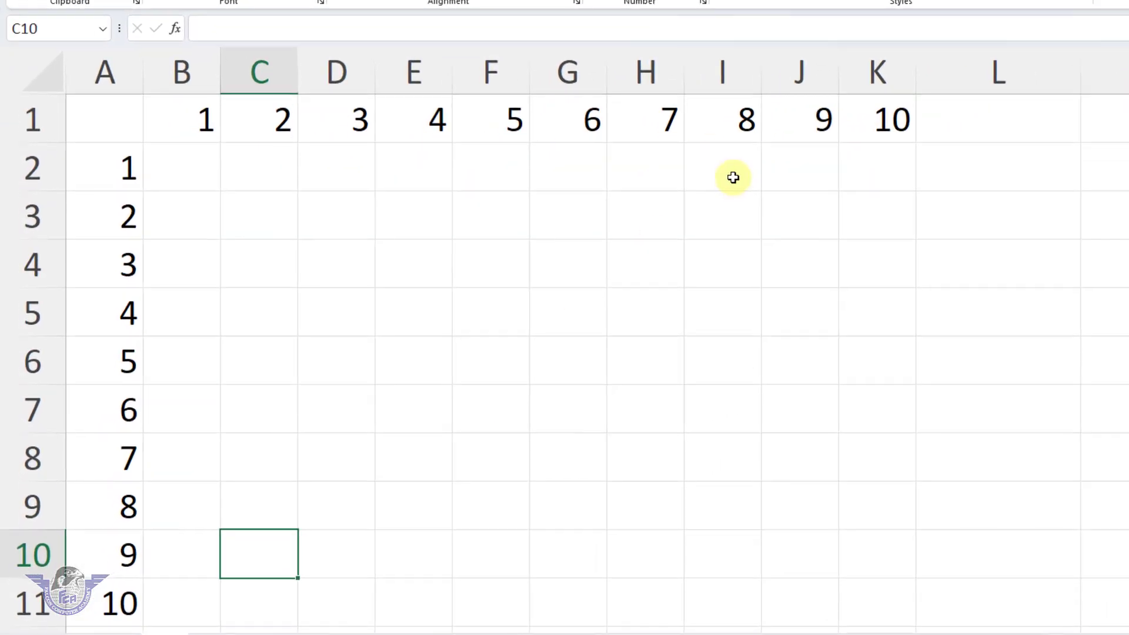
Center the contents of the table range A1:K11 both horizontally and vertically.
{"action": "left_click_drag", "start_coordinate": [893, 121], "coordinate": [53, 605]}
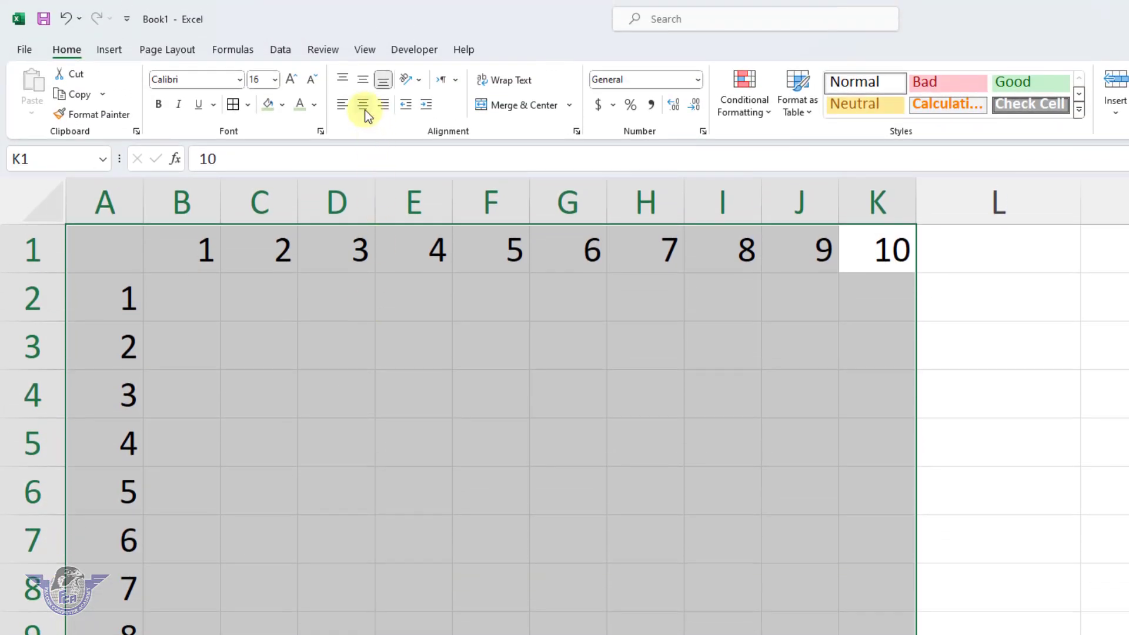
{"action": "left_click", "coordinate": [364, 106]}
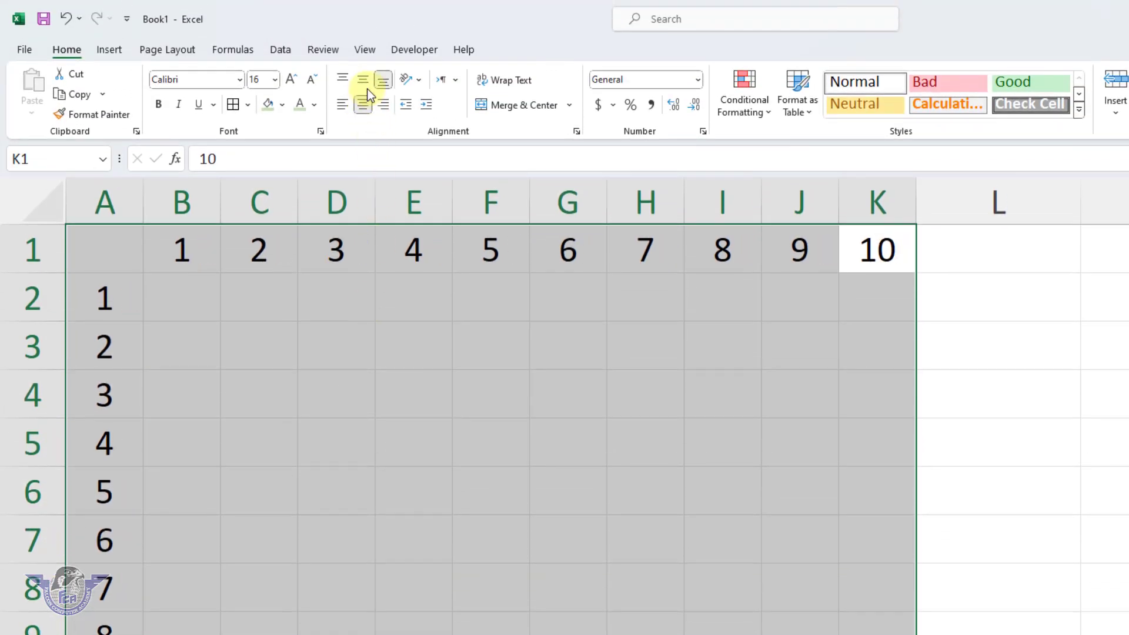
{"action": "left_click", "coordinate": [335, 288]}
Shade the header row A1:K1 and the header column A1:A11 with the light green fill color.
{"action": "left_click_drag", "start_coordinate": [139, 252], "coordinate": [880, 203]}
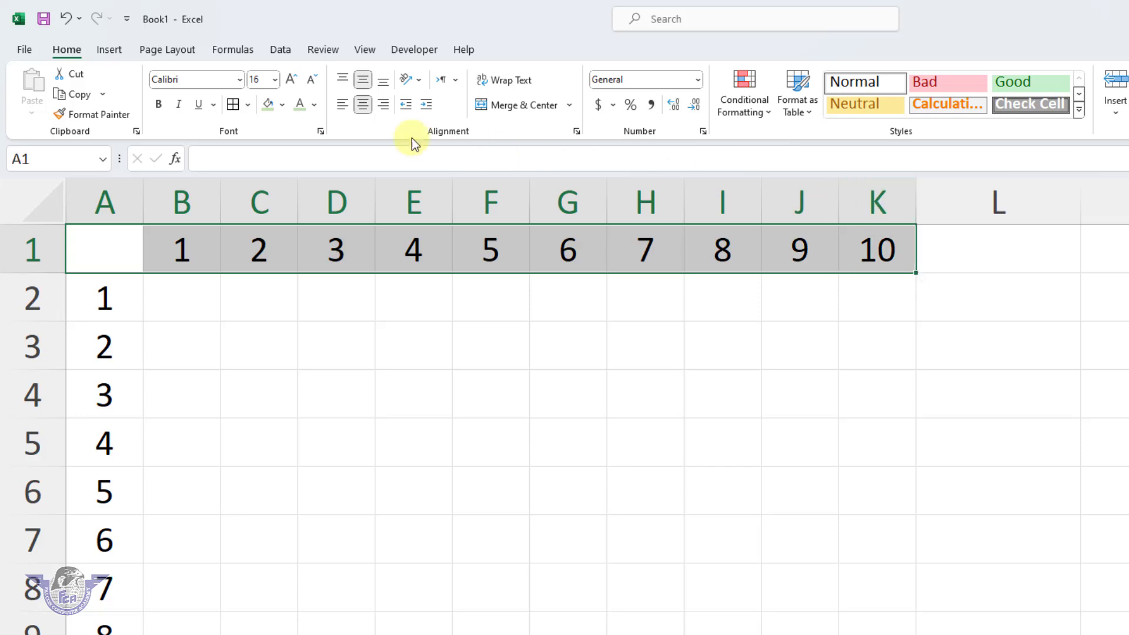
{"action": "left_click", "coordinate": [264, 107]}
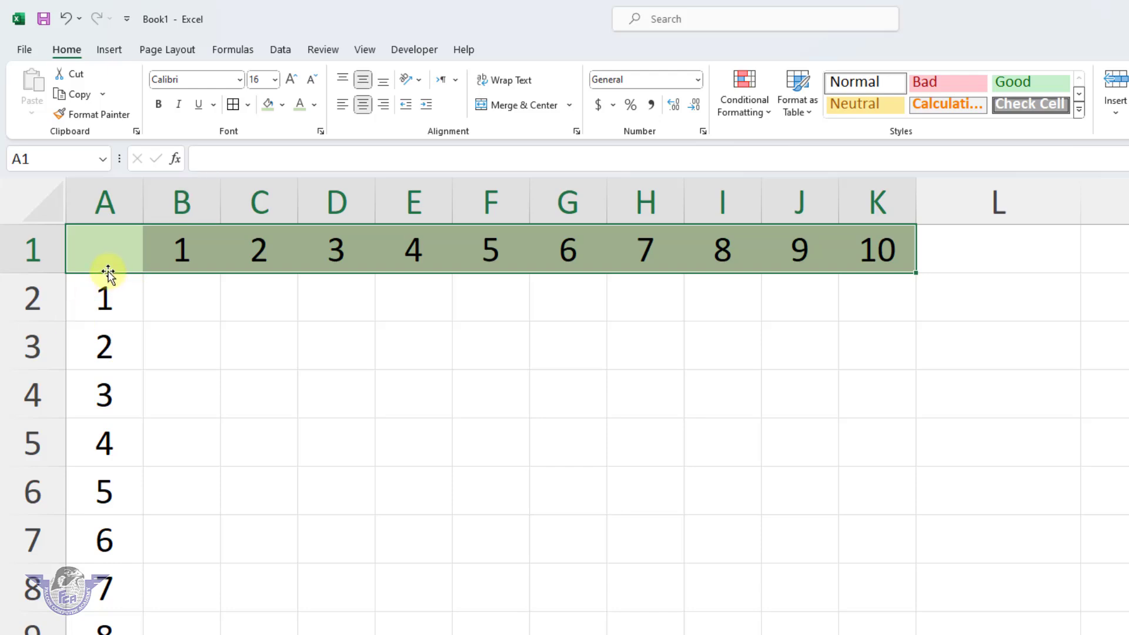
{"action": "left_click_drag", "start_coordinate": [106, 273], "coordinate": [103, 340]}
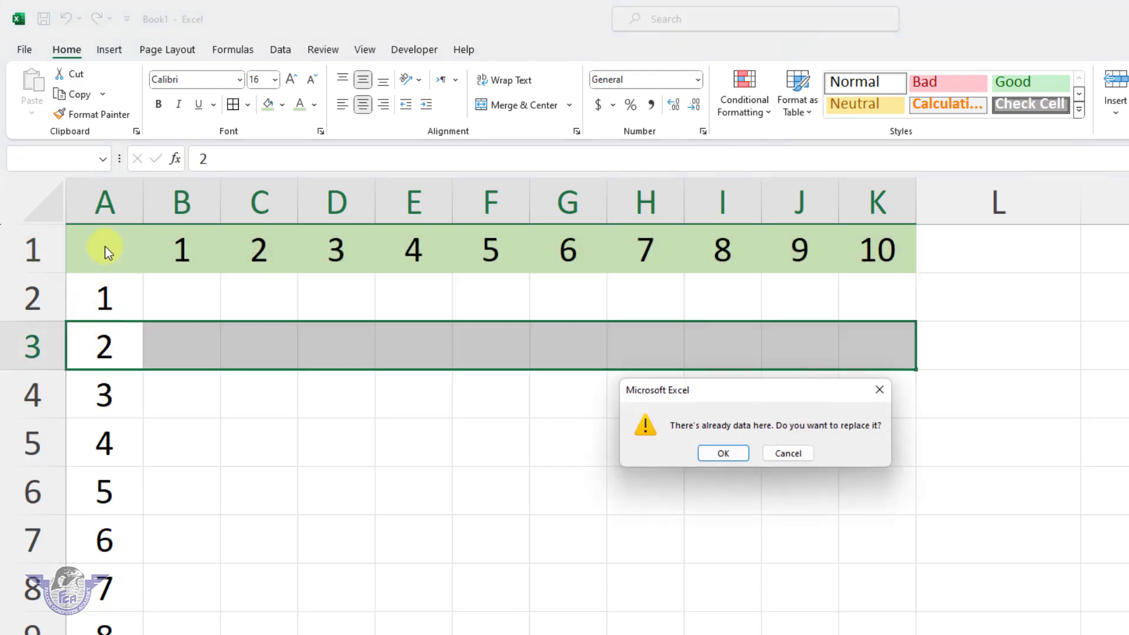
{"action": "key", "text": "Escape"}
{"action": "left_click_drag", "start_coordinate": [133, 247], "coordinate": [113, 634]}
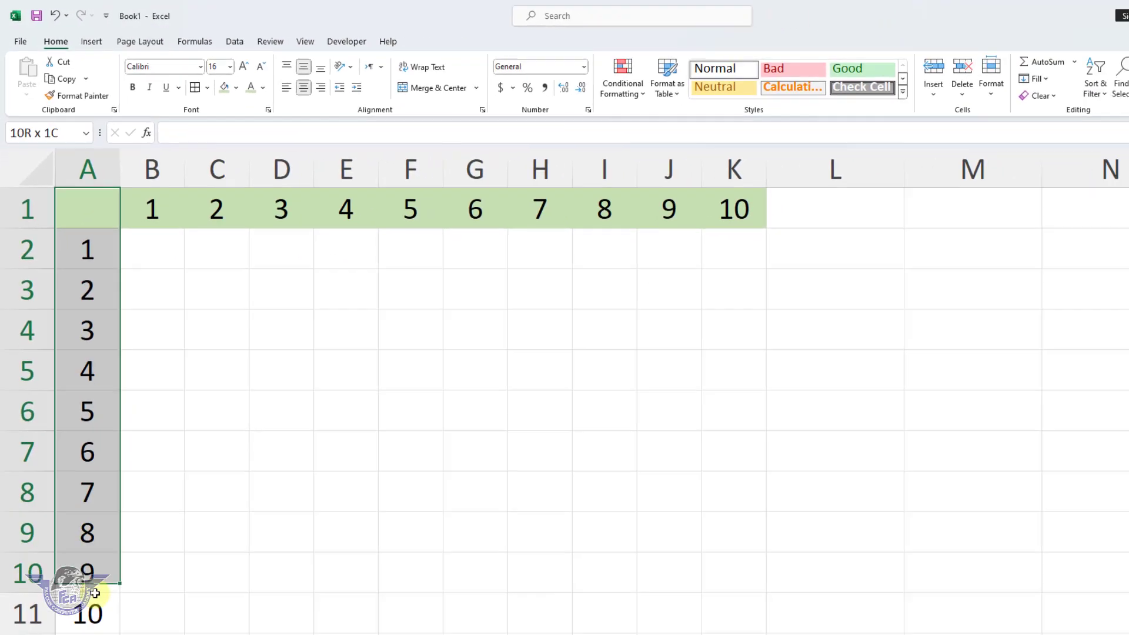
{"action": "left_click_drag", "start_coordinate": [95, 594], "coordinate": [91, 615]}
{"action": "left_click", "coordinate": [224, 88]}
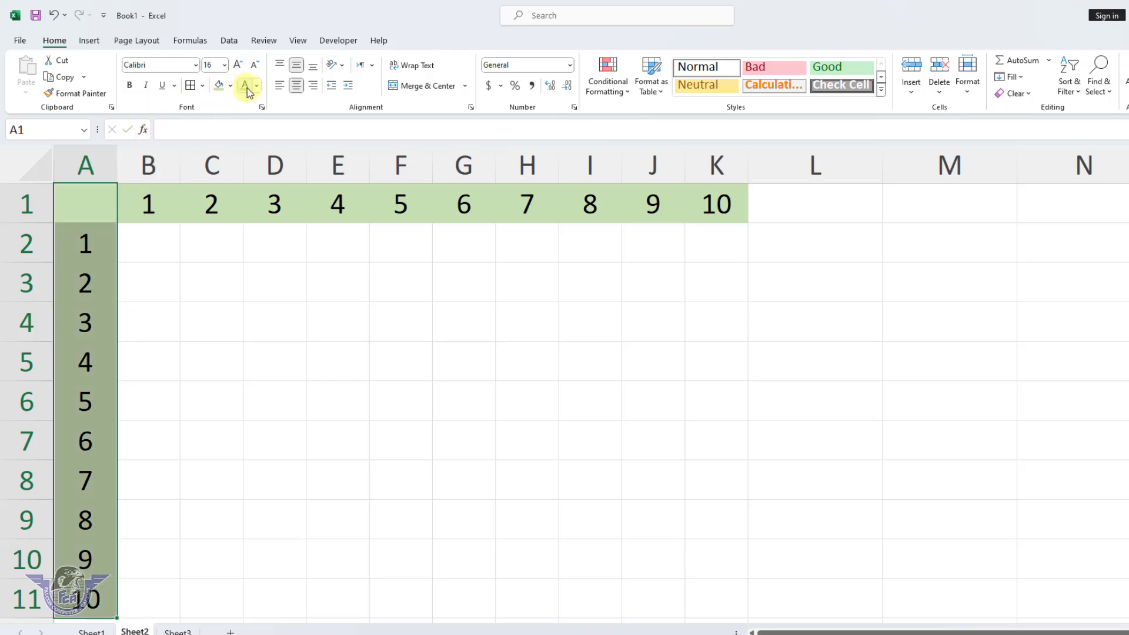
{"action": "left_click", "coordinate": [213, 283]}
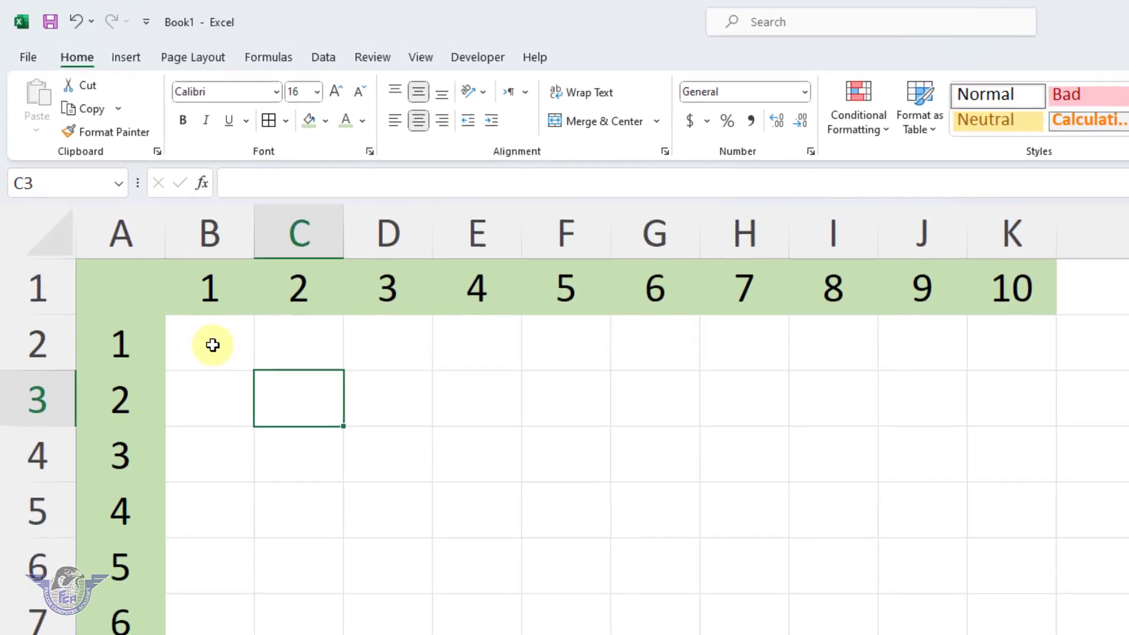
Enter the mixed-reference formula =$A2*B$1 in cell B2.
{"action": "left_click", "coordinate": [150, 243]}
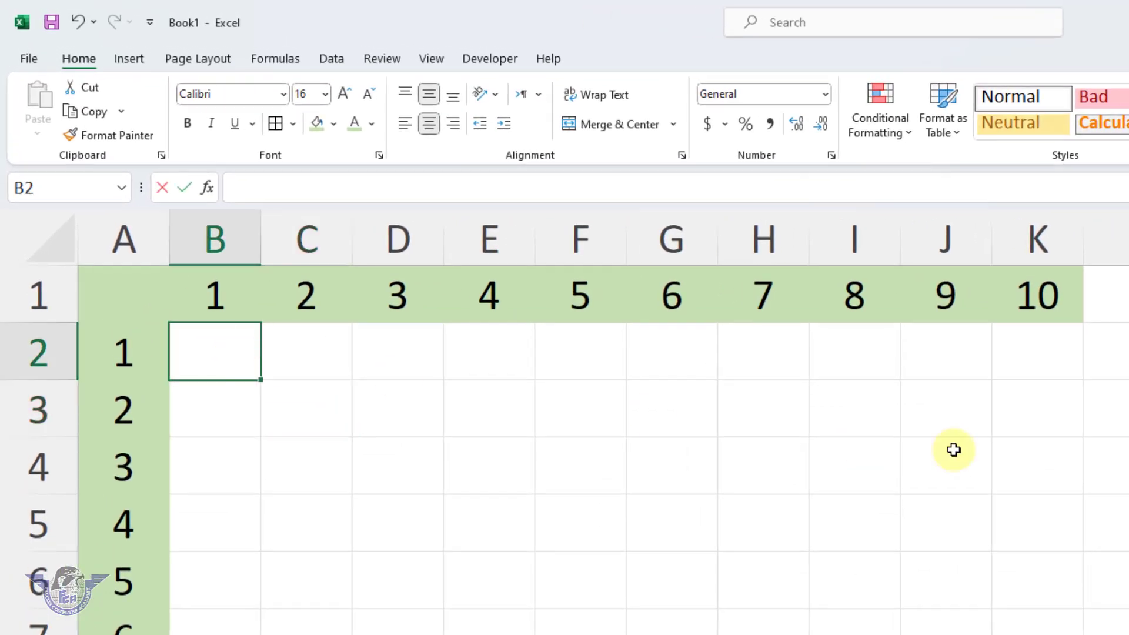
{"action": "type", "text": "="}
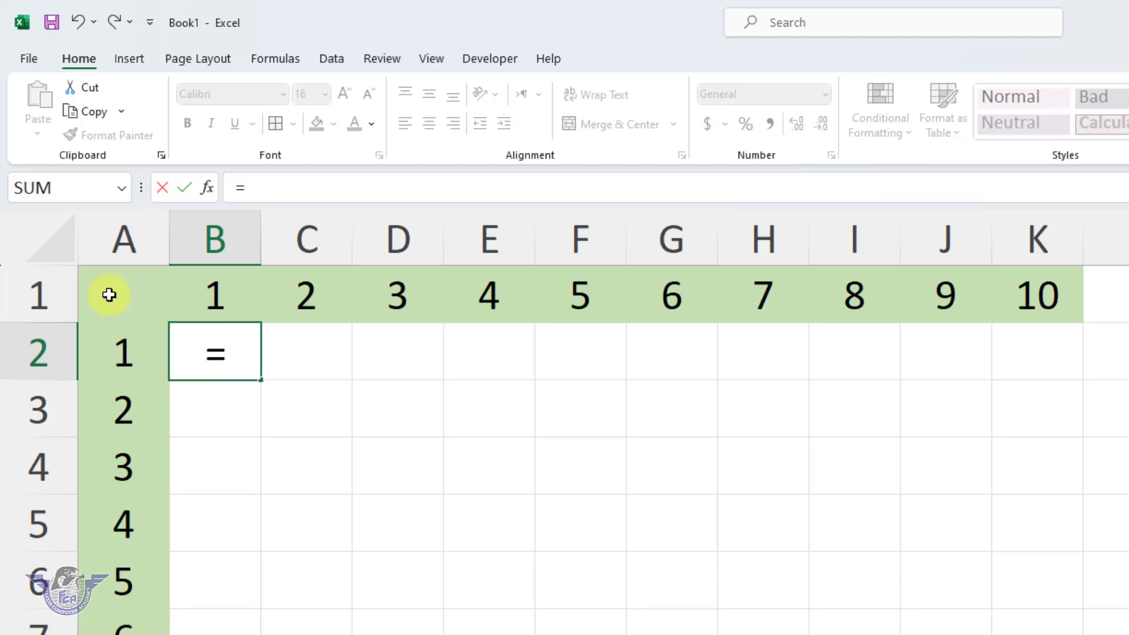
{"action": "left_click", "coordinate": [103, 356]}
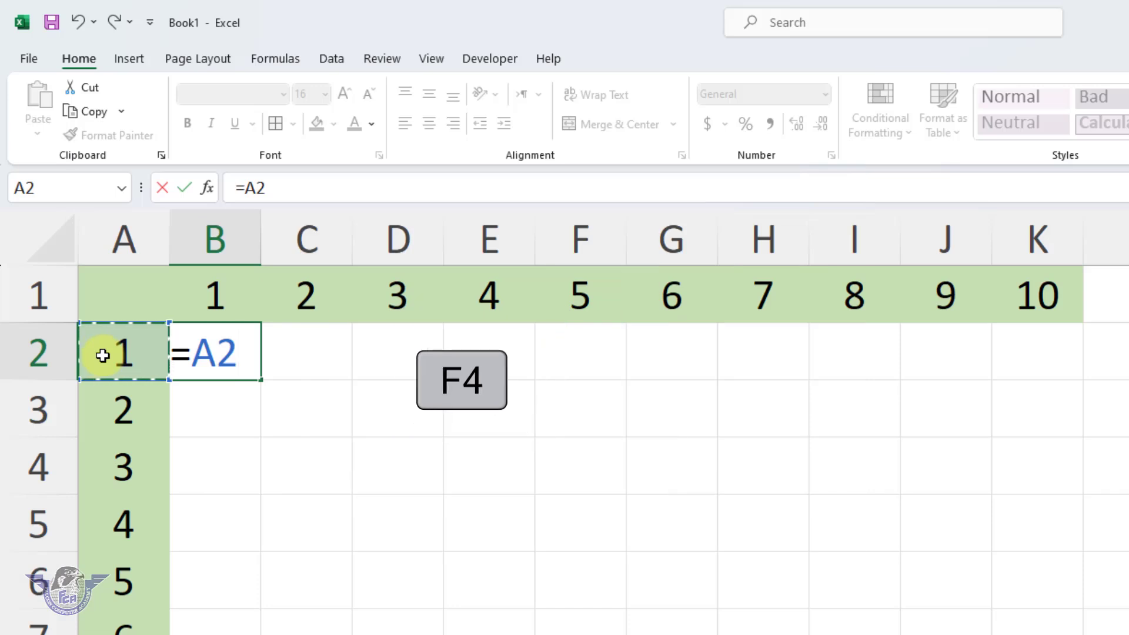
{"action": "key", "text": "F4"}
{"action": "key", "text": "F4"}
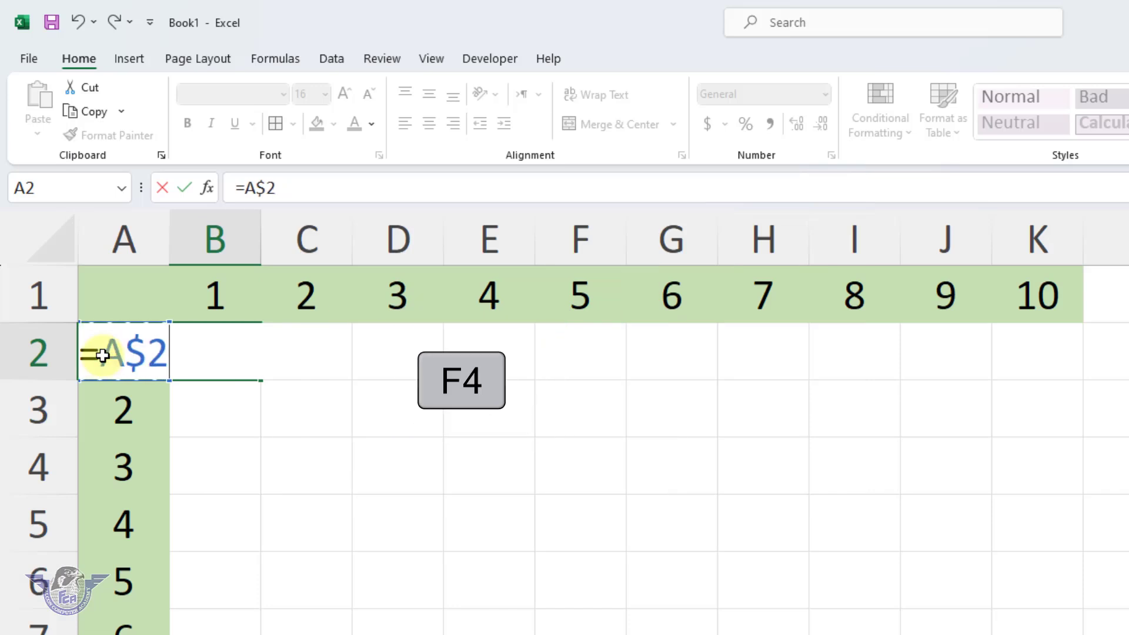
{"action": "key", "text": "F4"}
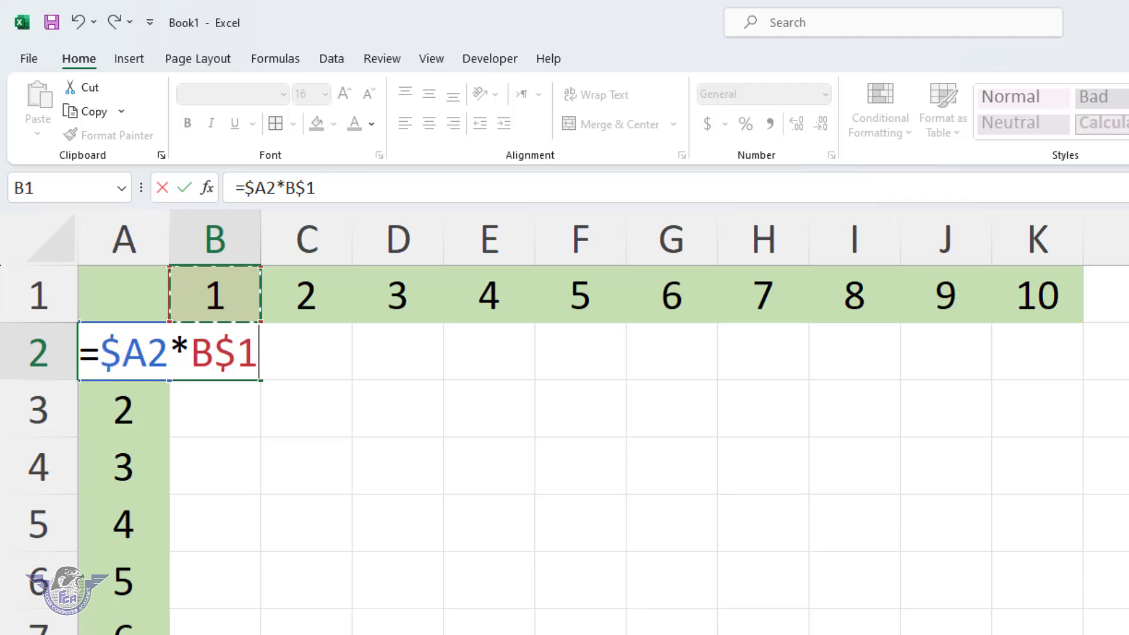
{"action": "key", "text": "Return"}
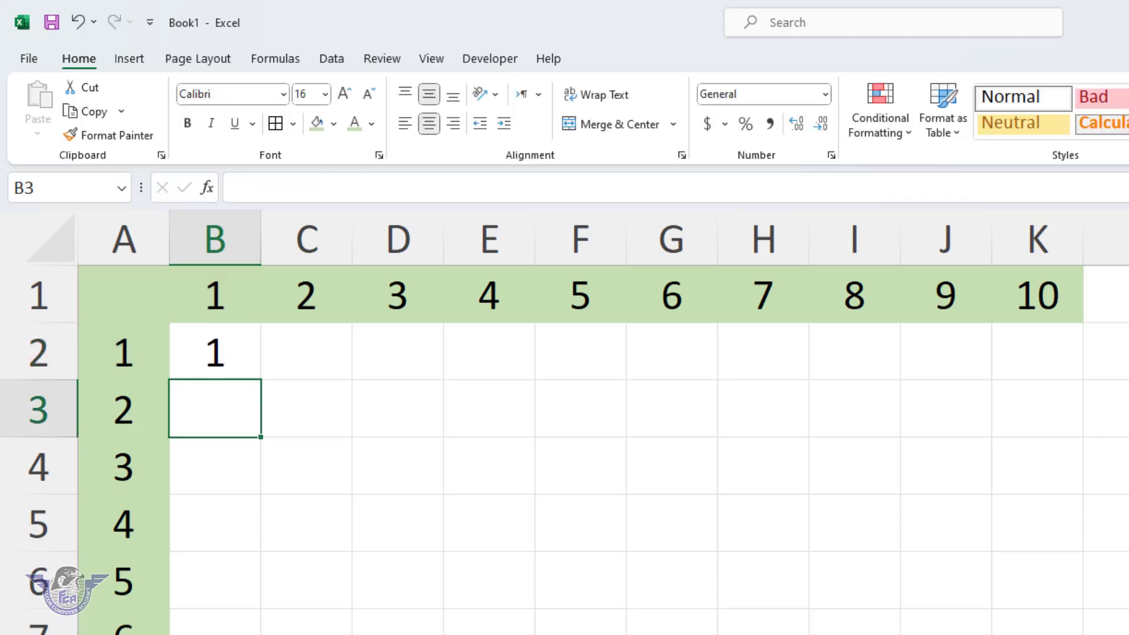
Fill the formula in B2 across to K2 and down through row 11 to complete the range B2:K11.
{"action": "left_click", "coordinate": [229, 370]}
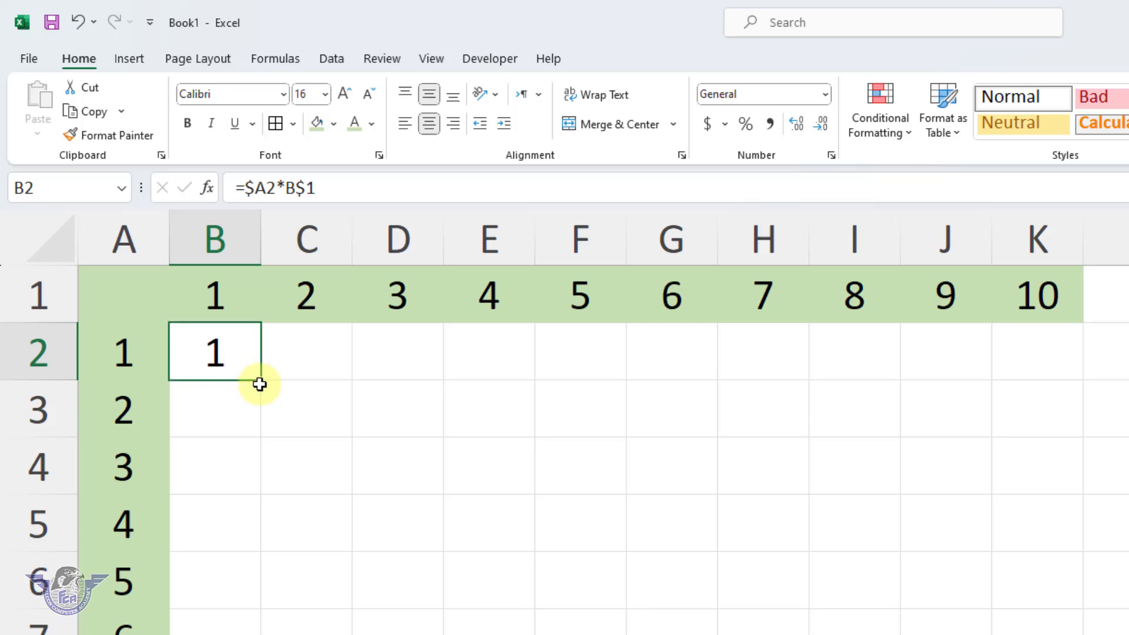
{"action": "left_click_drag", "start_coordinate": [263, 382], "coordinate": [1056, 381]}
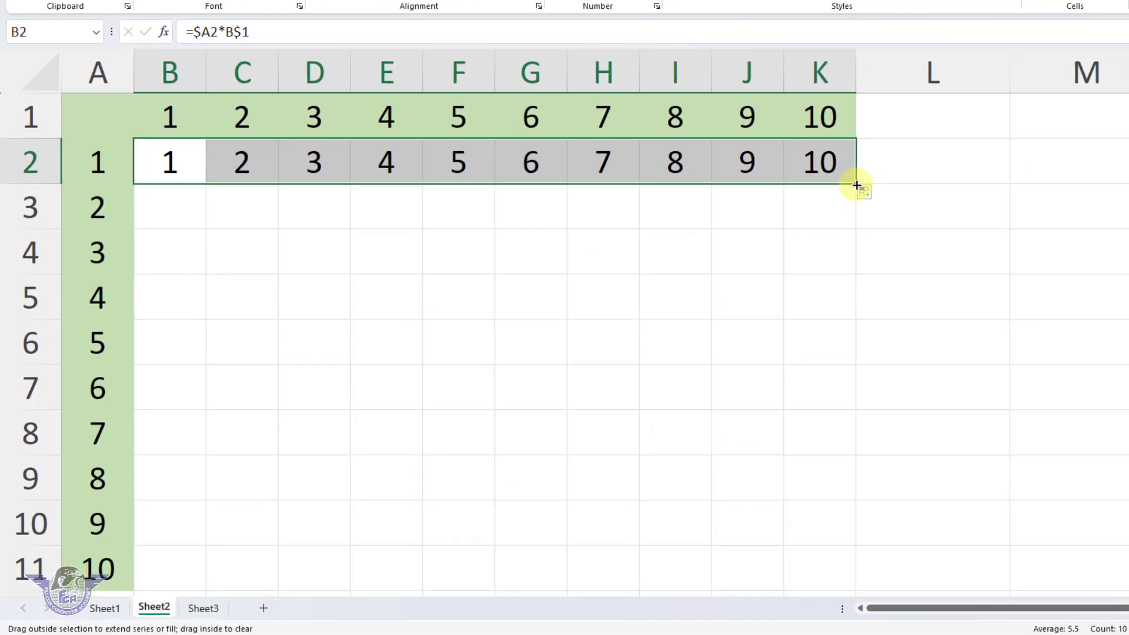
{"action": "left_click_drag", "start_coordinate": [929, 246], "coordinate": [916, 634]}
{"action": "left_click_drag", "start_coordinate": [845, 568], "coordinate": [845, 569]}
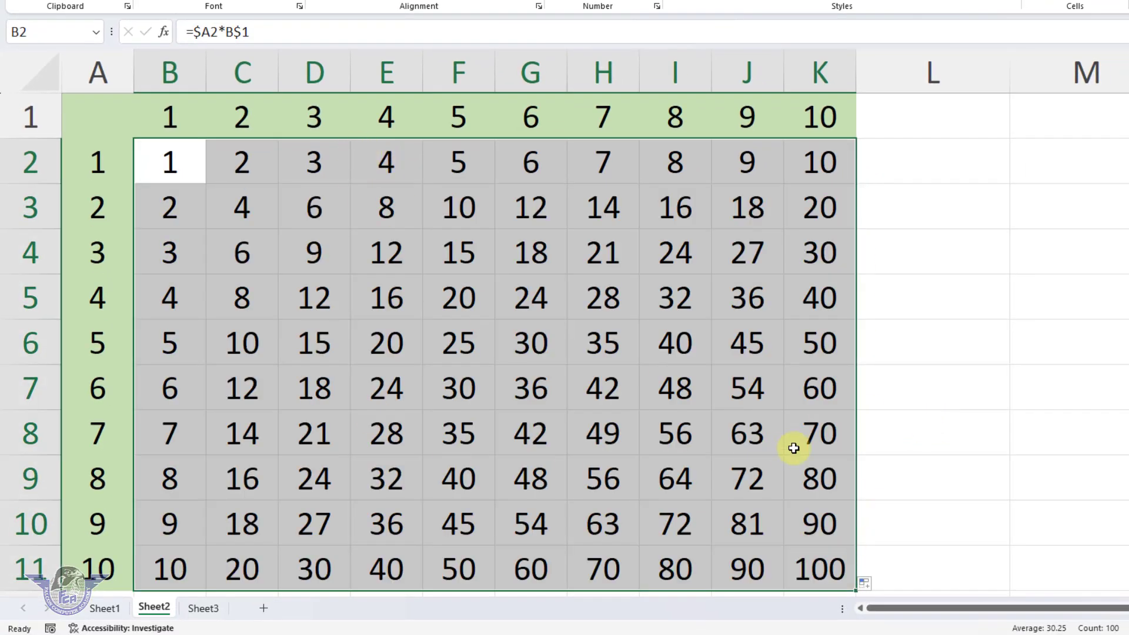
{"action": "left_click", "coordinate": [440, 347]}
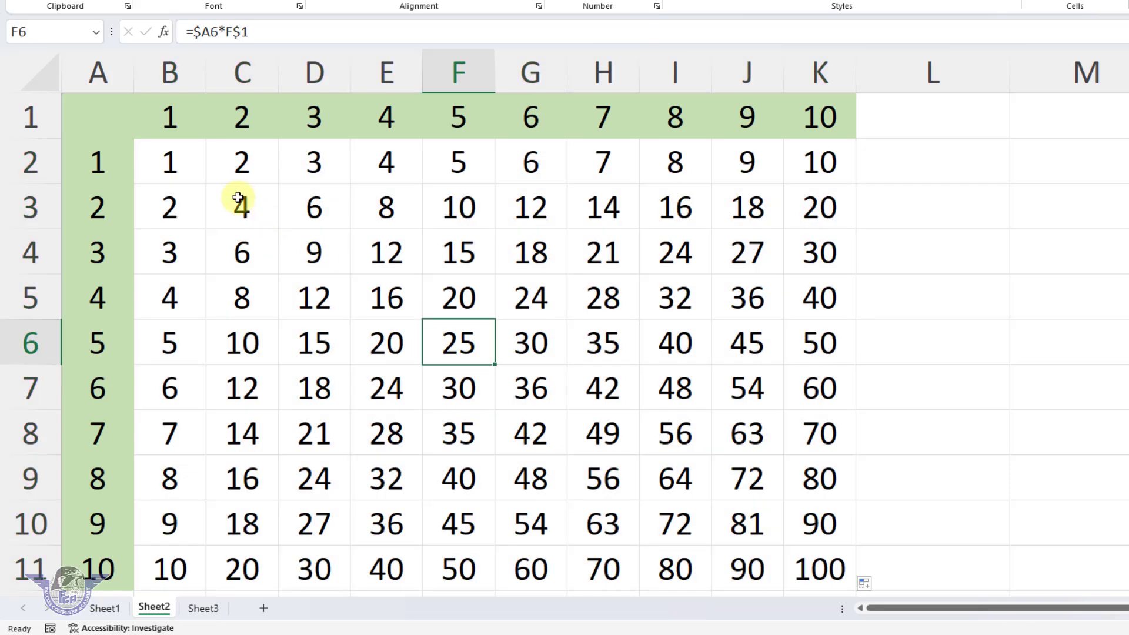
Check the products along row 2 (B2:K2) and down column C (C2:C11).
{"action": "left_click_drag", "start_coordinate": [178, 166], "coordinate": [813, 169]}
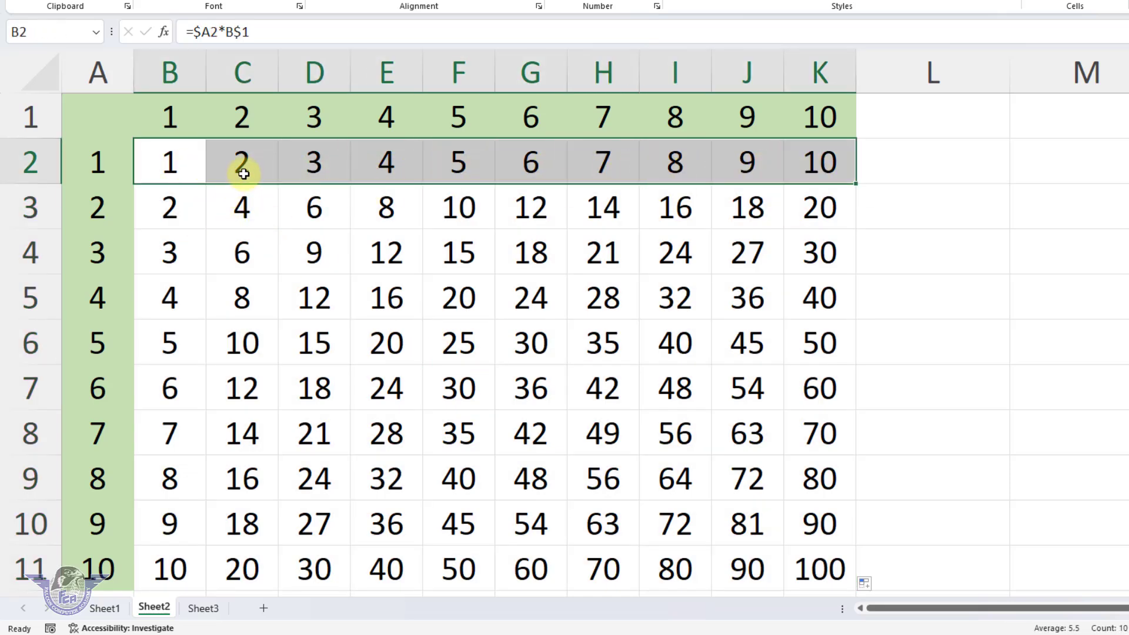
{"action": "left_click", "coordinate": [241, 164]}
{"action": "left_click_drag", "start_coordinate": [242, 196], "coordinate": [249, 560]}
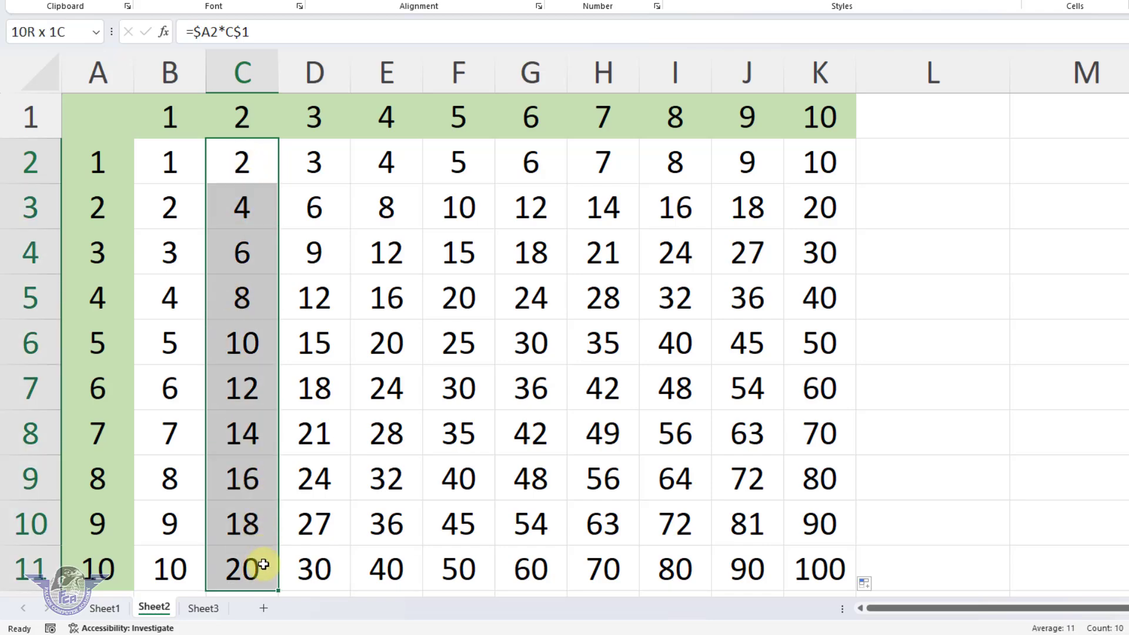
{"action": "left_click", "coordinate": [310, 429]}
Hide the header numbers in A1:K1 and A2:A11 by setting their font color to the same light green as their fill.
{"action": "left_click_drag", "start_coordinate": [833, 107], "coordinate": [65, 122]}
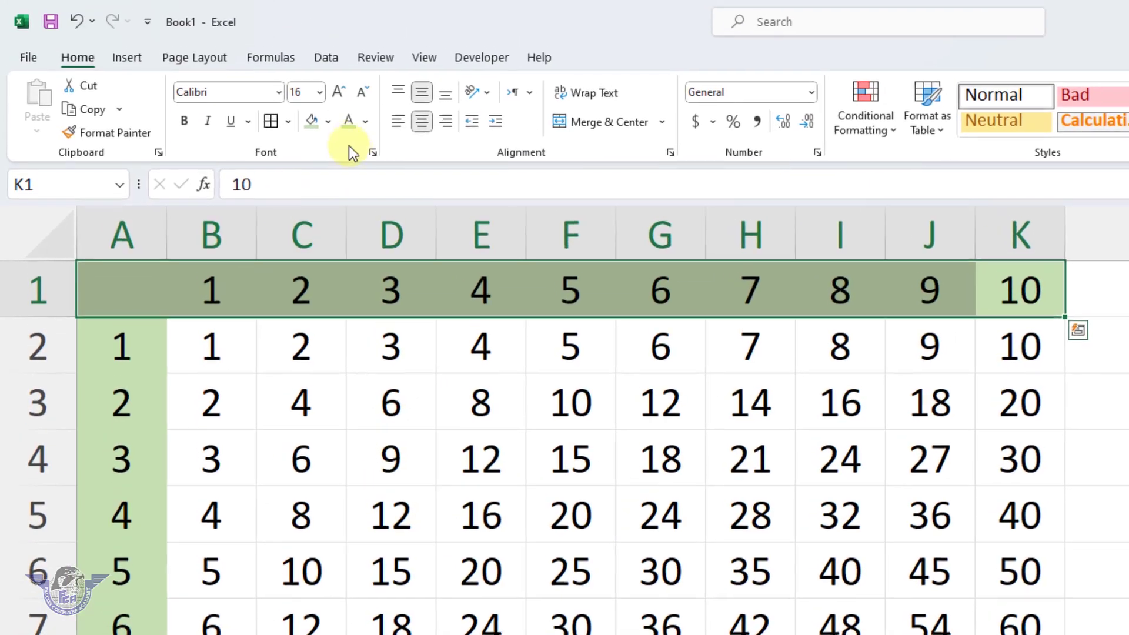
{"action": "left_click", "coordinate": [325, 42]}
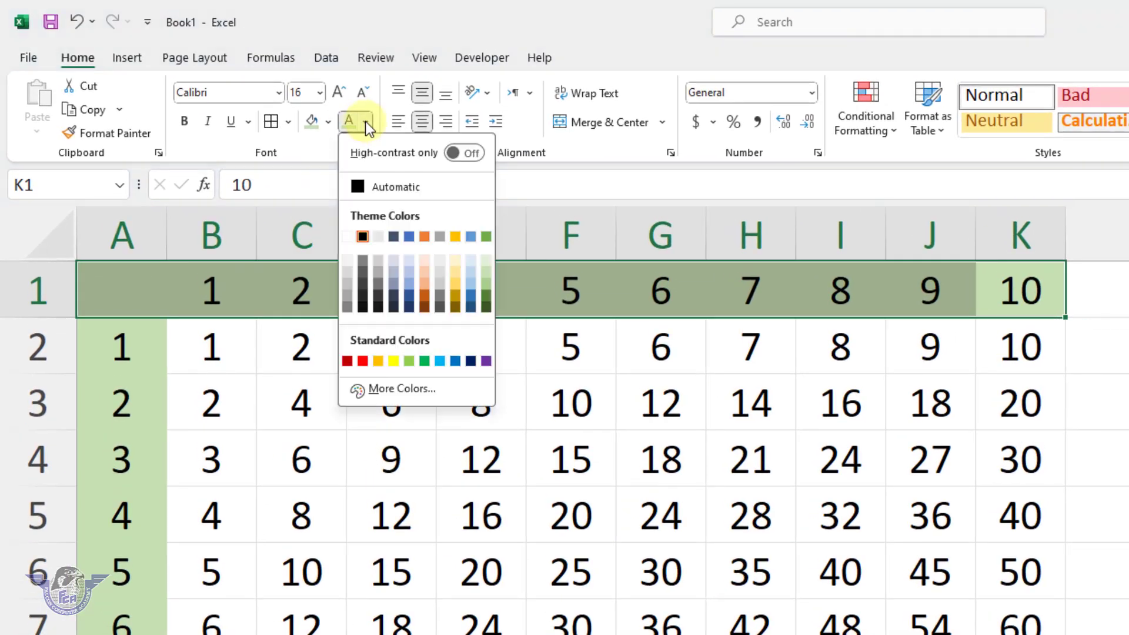
{"action": "left_click", "coordinate": [365, 121]}
{"action": "left_click", "coordinate": [352, 125]}
{"action": "left_click_drag", "start_coordinate": [164, 331], "coordinate": [122, 634]}
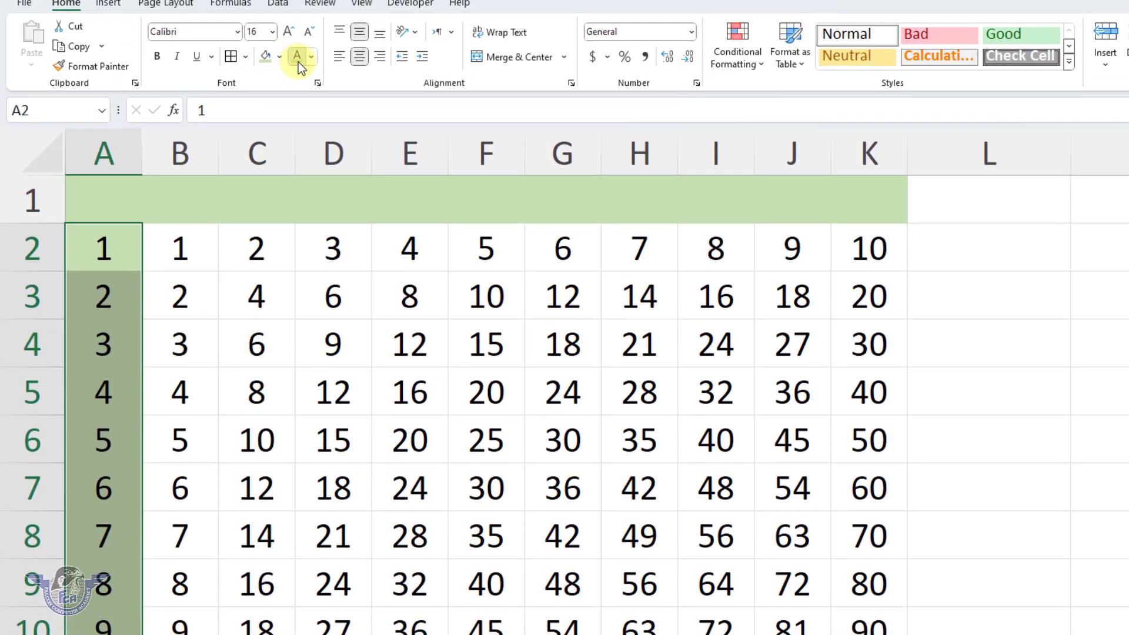
{"action": "left_click", "coordinate": [298, 46]}
{"action": "left_click", "coordinate": [320, 420]}
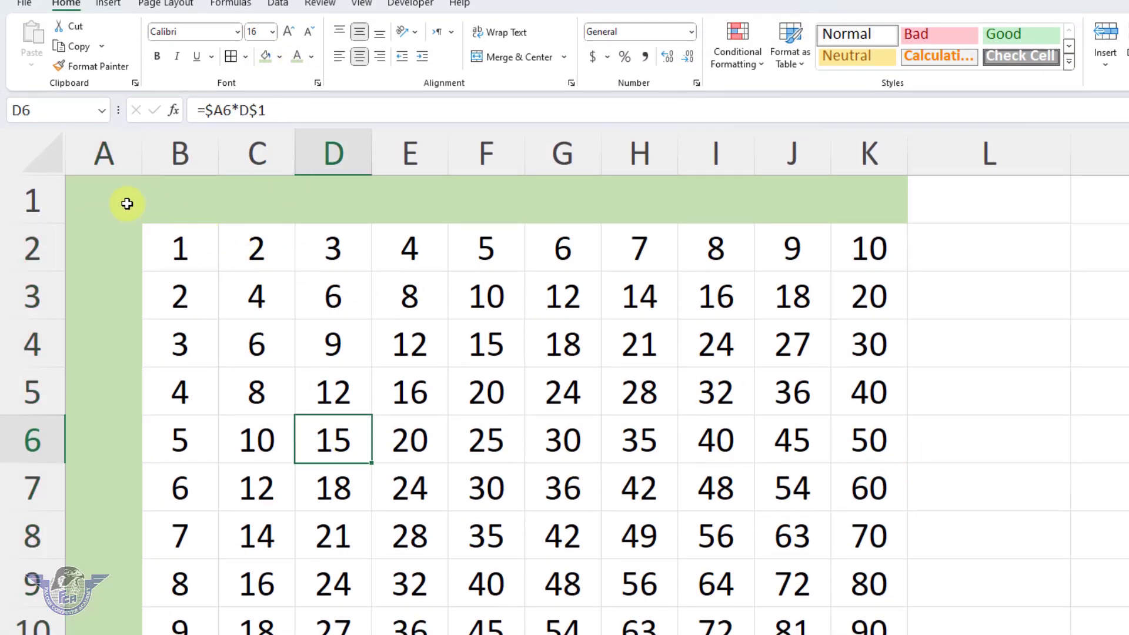
Apply all borders to the product cells B2:K11.
{"action": "left_click_drag", "start_coordinate": [158, 240], "coordinate": [870, 634]}
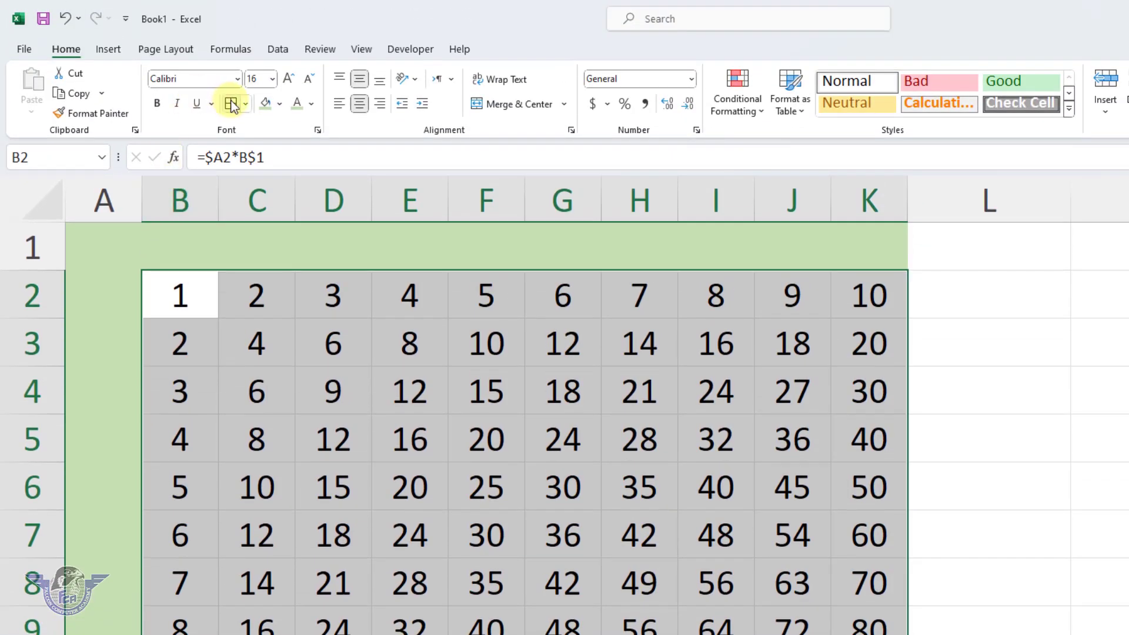
{"action": "left_click", "coordinate": [230, 104]}
{"action": "left_click", "coordinate": [479, 618]}
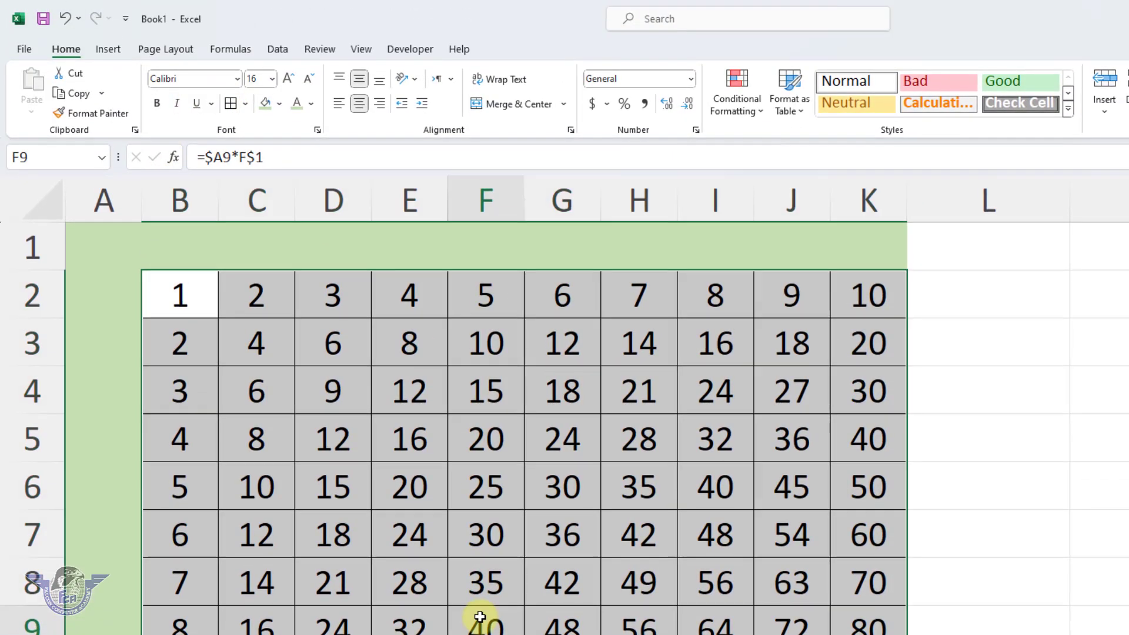